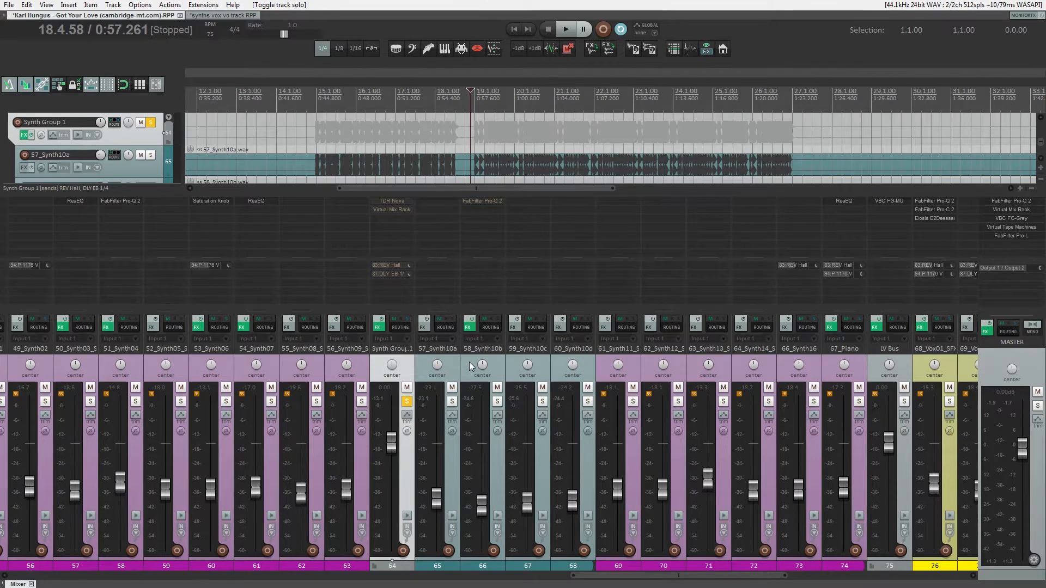
Solo the 58_Synth10b track inside Synth Group 1 and play it back without its EQ.
{"action": "left_click", "coordinate": [497, 401]}
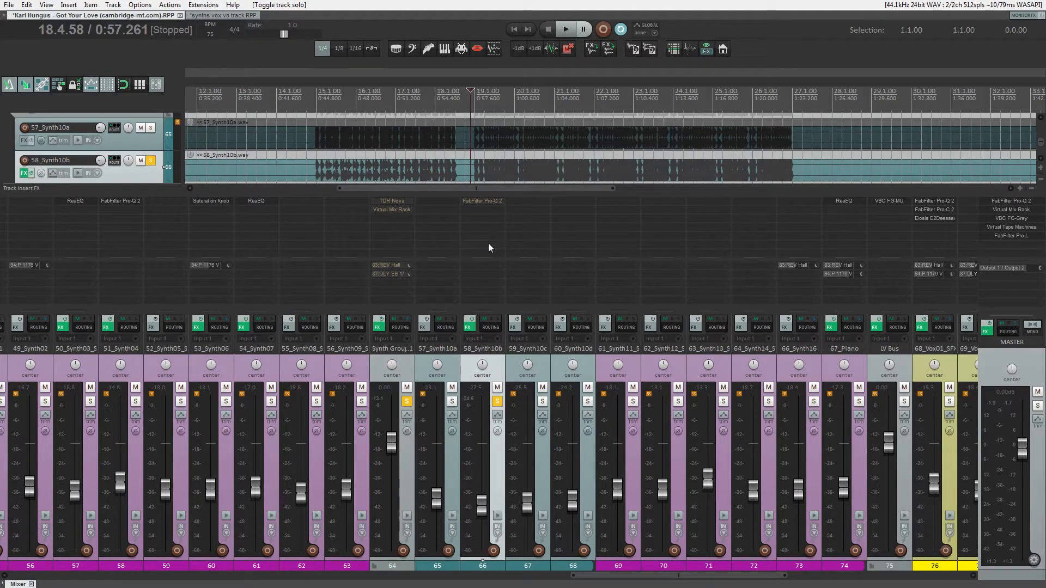
{"action": "key", "text": "space"}
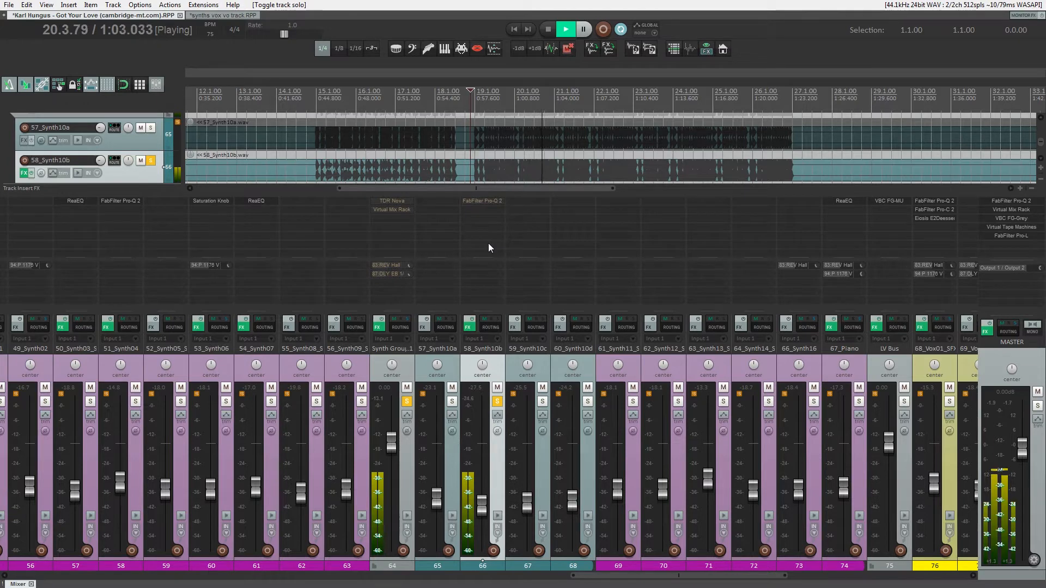
{"action": "key", "text": "space"}
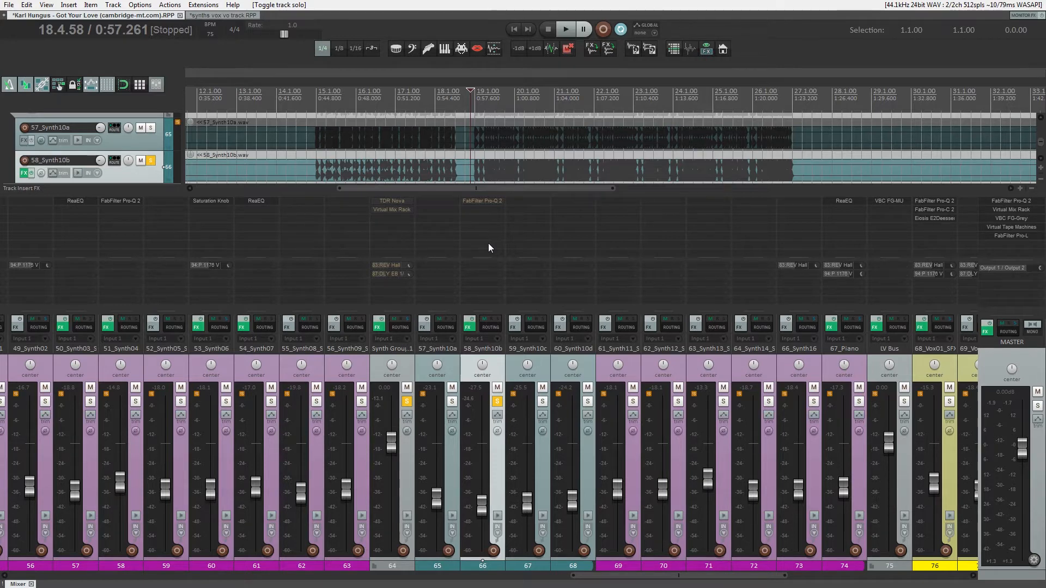
Enable FabFilter Pro-Q 2 on 58_Synth10b and open it to examine the high cut band and the Mid/Side mode.
{"action": "left_click", "coordinate": [483, 201], "text": "shift"}
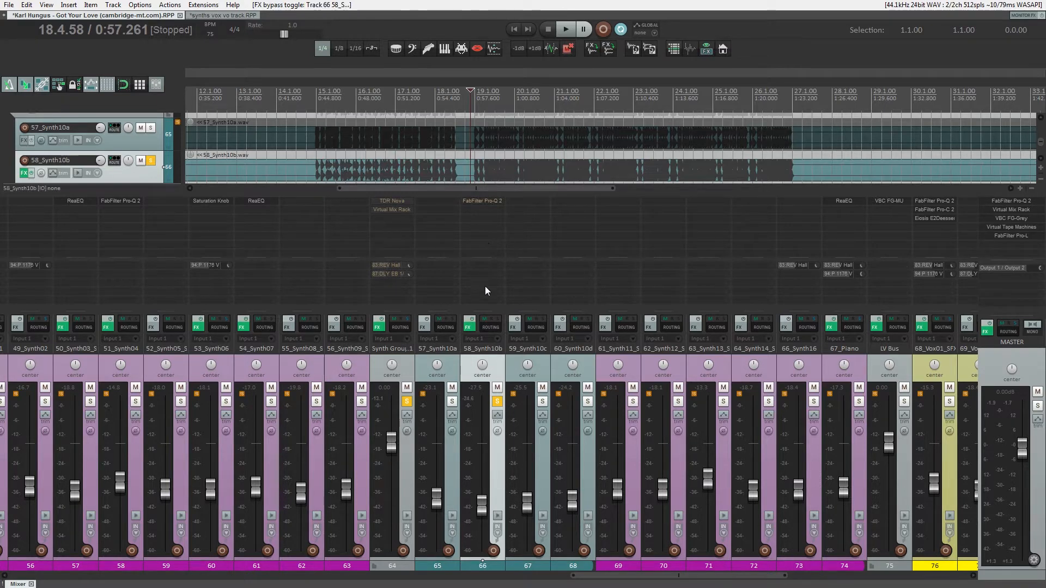
{"action": "left_click", "coordinate": [487, 201]}
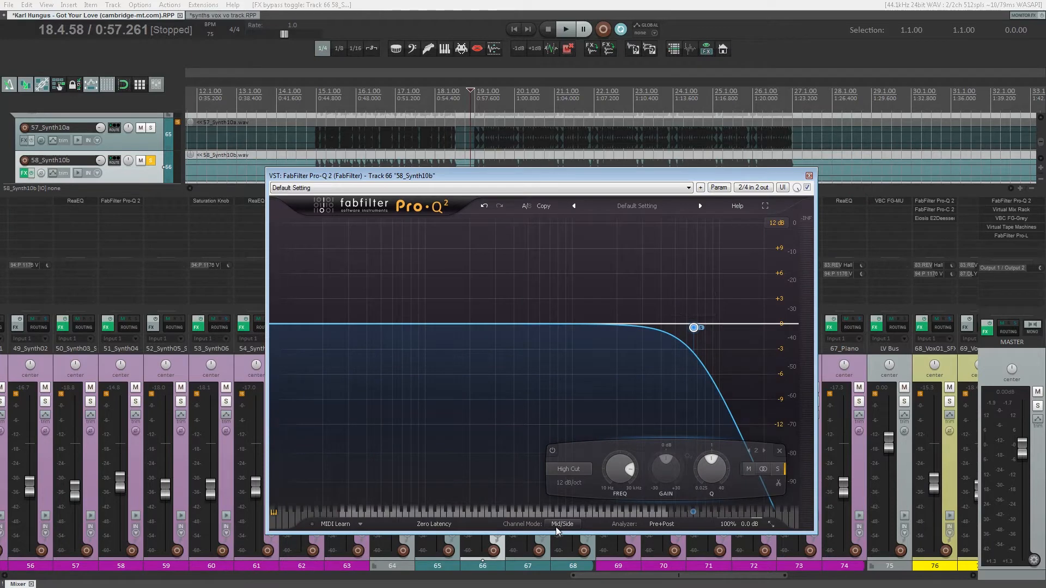
{"action": "mouse_move", "coordinate": [694, 329]}
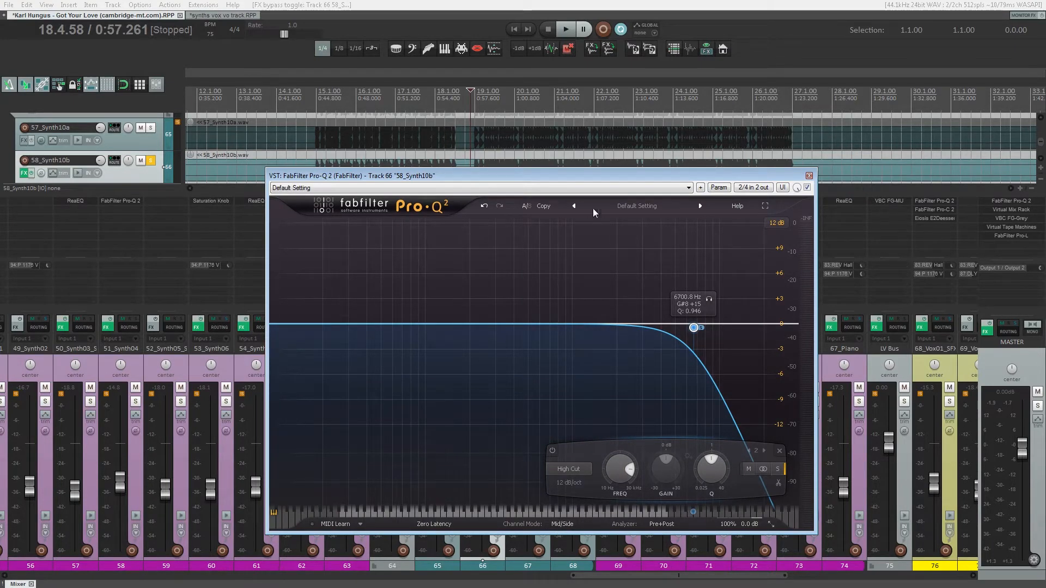
Compare 58_Synth10b with Pro-Q 2 bypassed and active during playback, leave it active and close the plug-in.
{"action": "left_click", "coordinate": [806, 187]}
{"action": "key", "text": "space"}
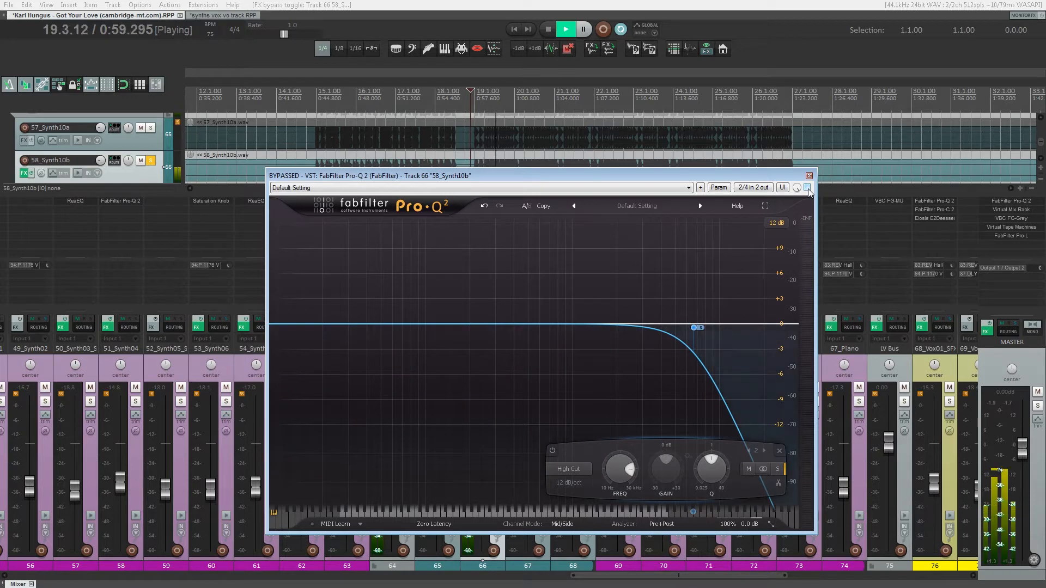
{"action": "key", "text": "space"}
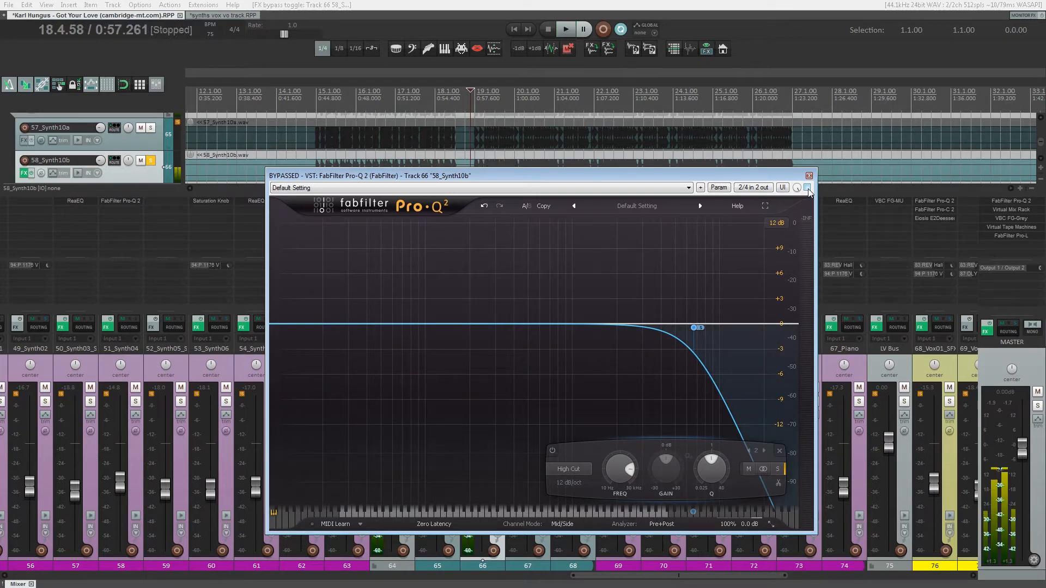
{"action": "left_click", "coordinate": [806, 187]}
{"action": "key", "text": "space"}
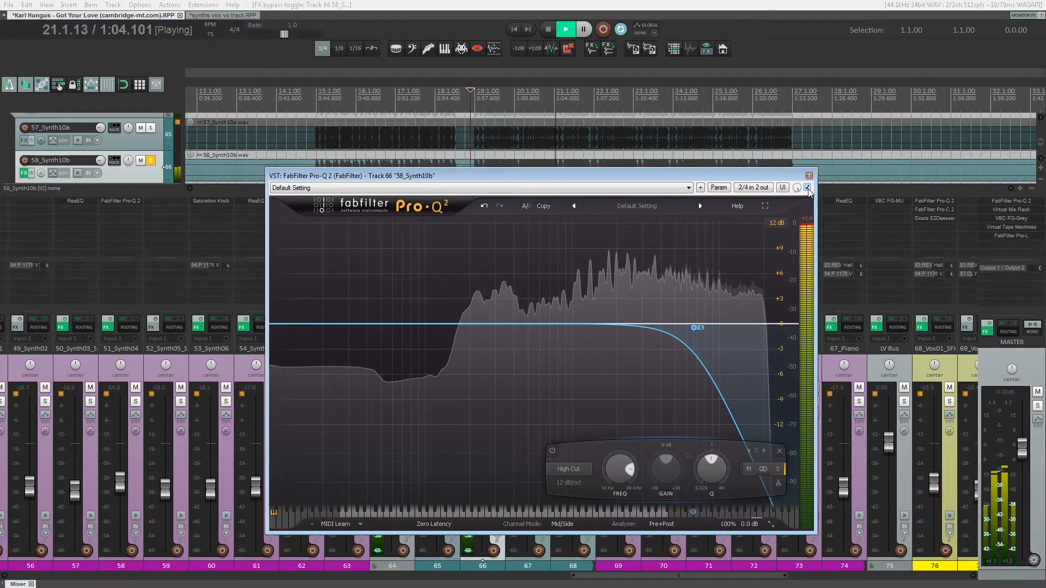
{"action": "key", "text": "space"}
{"action": "left_click", "coordinate": [809, 176]}
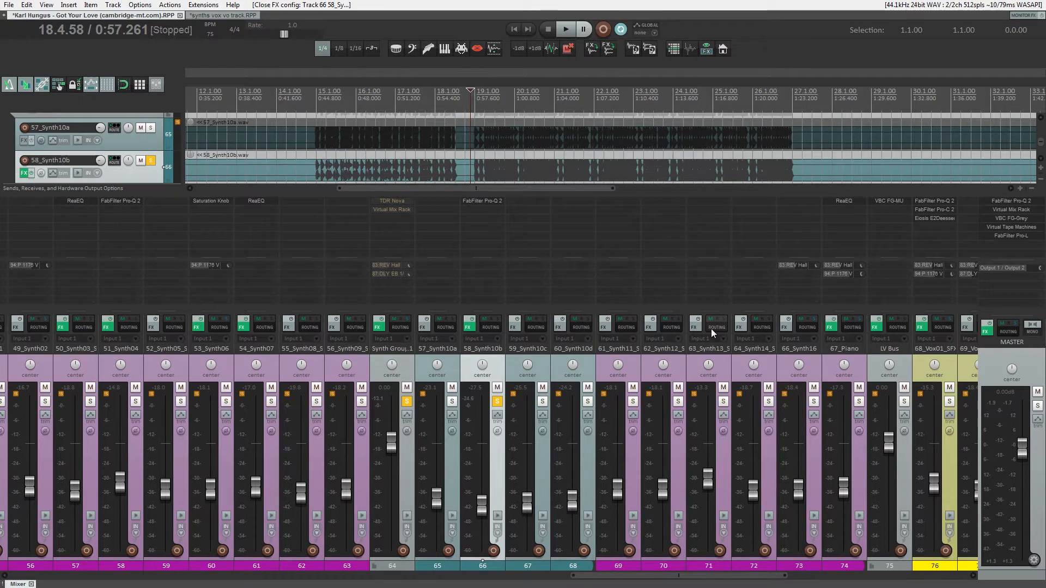
Unsolo 58_Synth10b, then enable and open TDR Nova on Synth Group 1 to examine its dynamic band III.
{"action": "key", "text": "ctrl+z"}
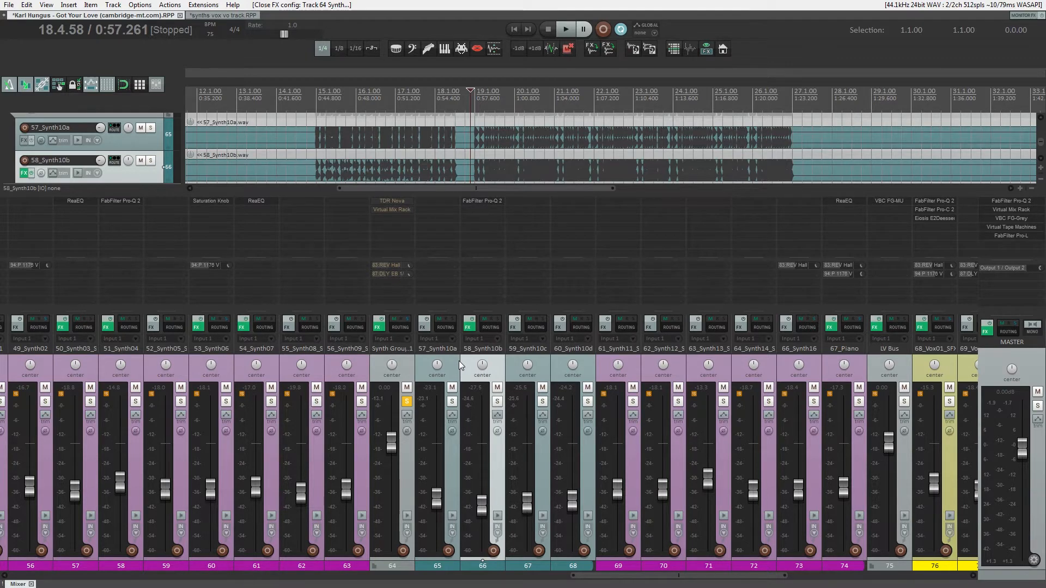
{"action": "key", "text": "ctrl+z"}
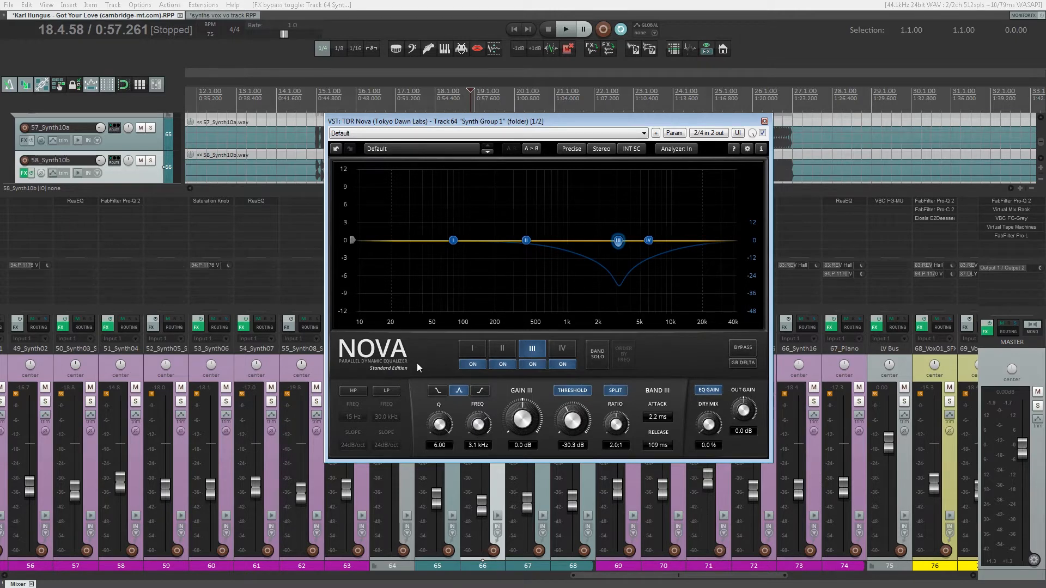
{"action": "left_click", "coordinate": [617, 243]}
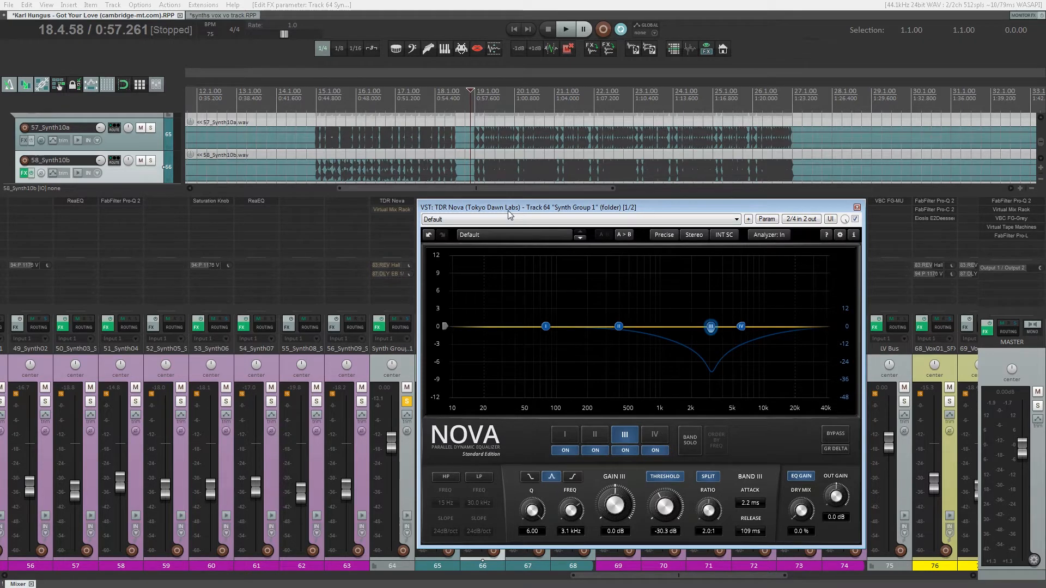
Play Synth Group 1 with TDR Nova active and bypassed to compare the sound, leaving the plug-in active.
{"action": "key", "text": "space"}
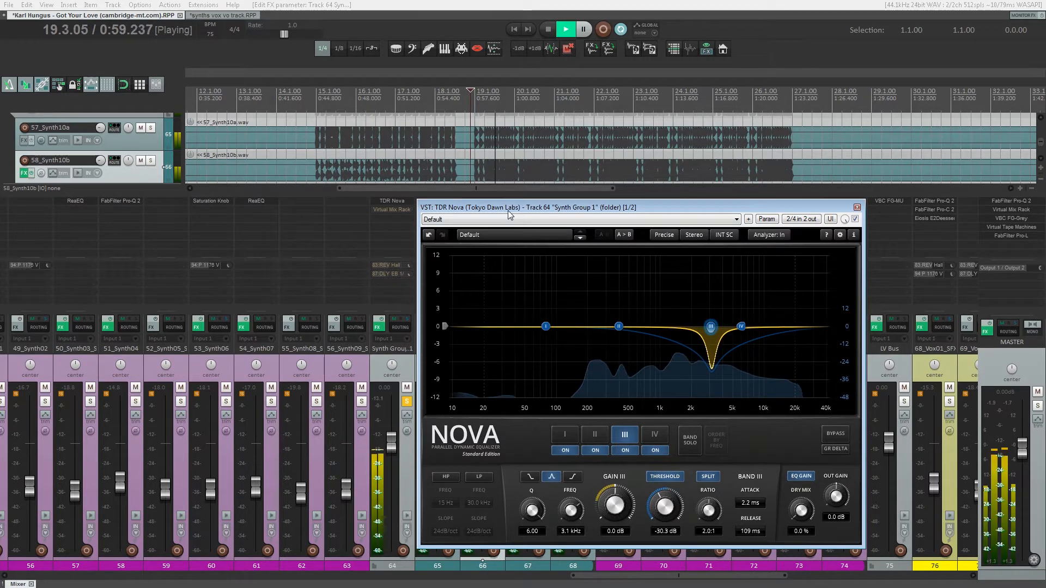
{"action": "key", "text": "space"}
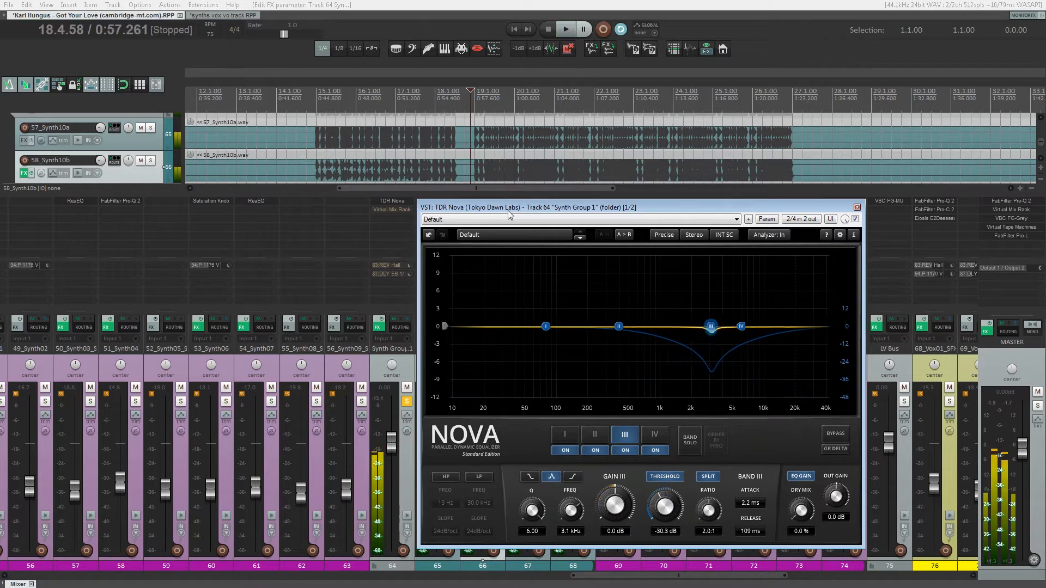
{"action": "left_click", "coordinate": [855, 220]}
{"action": "key", "text": "space"}
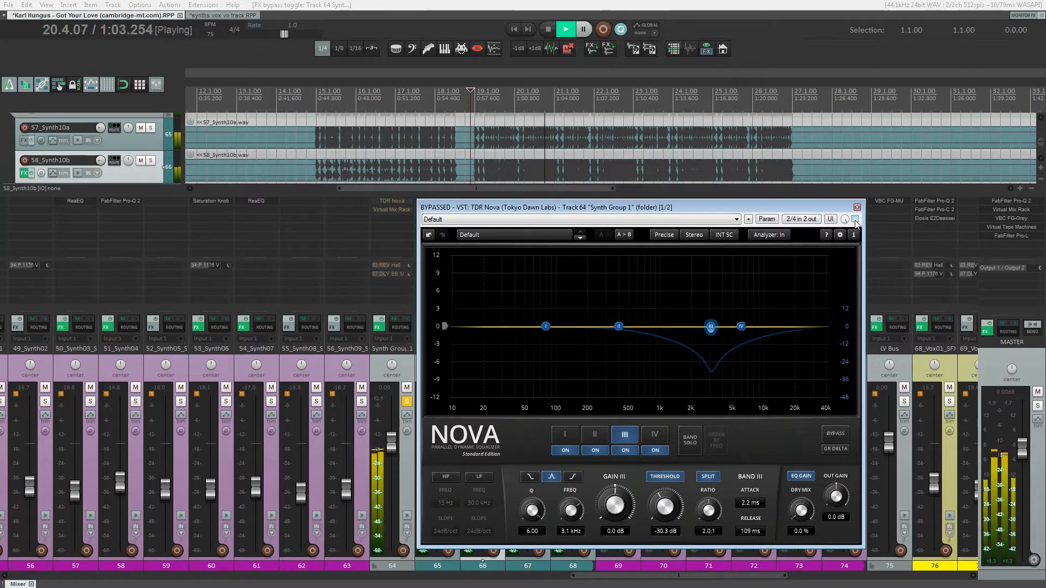
{"action": "left_click", "coordinate": [855, 221]}
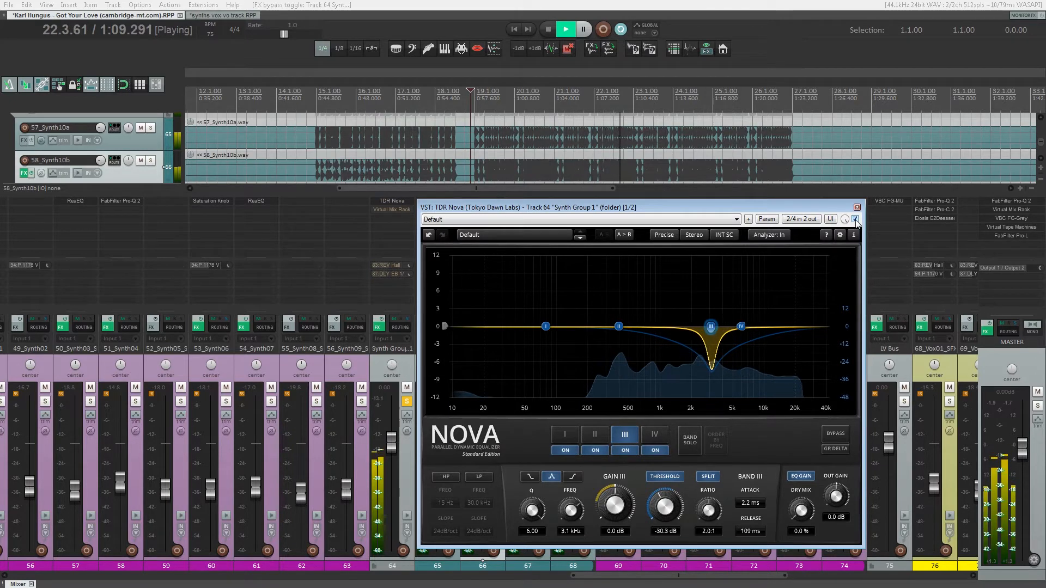
{"action": "key", "text": "space"}
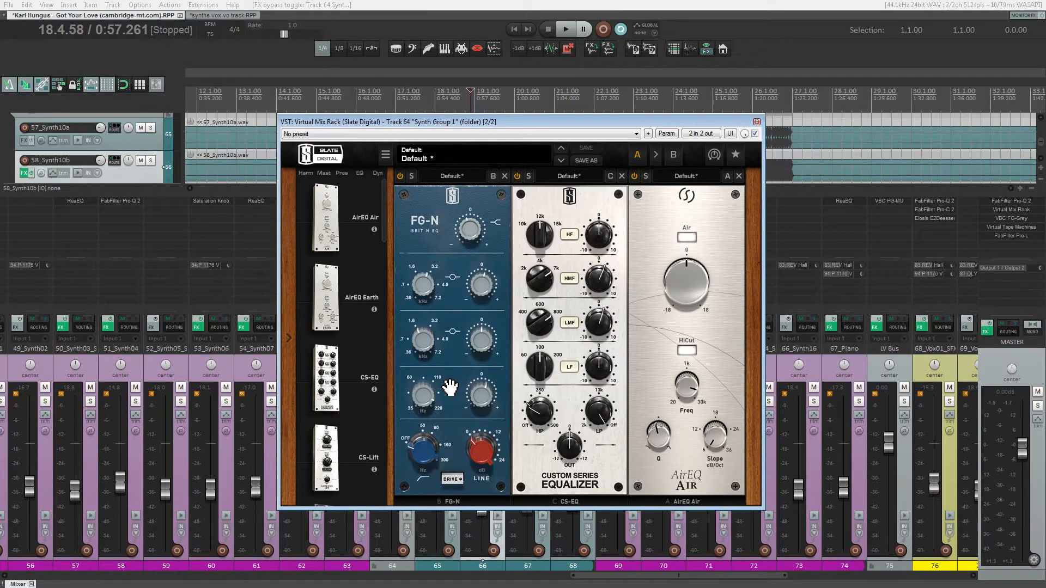
Examine the FG-N, Custom Series Equalizer and AirEQ Air settings in Virtual Mix Rack on Synth Group 1.
{"action": "left_click", "coordinate": [476, 394]}
{"action": "mouse_move", "coordinate": [429, 404]}
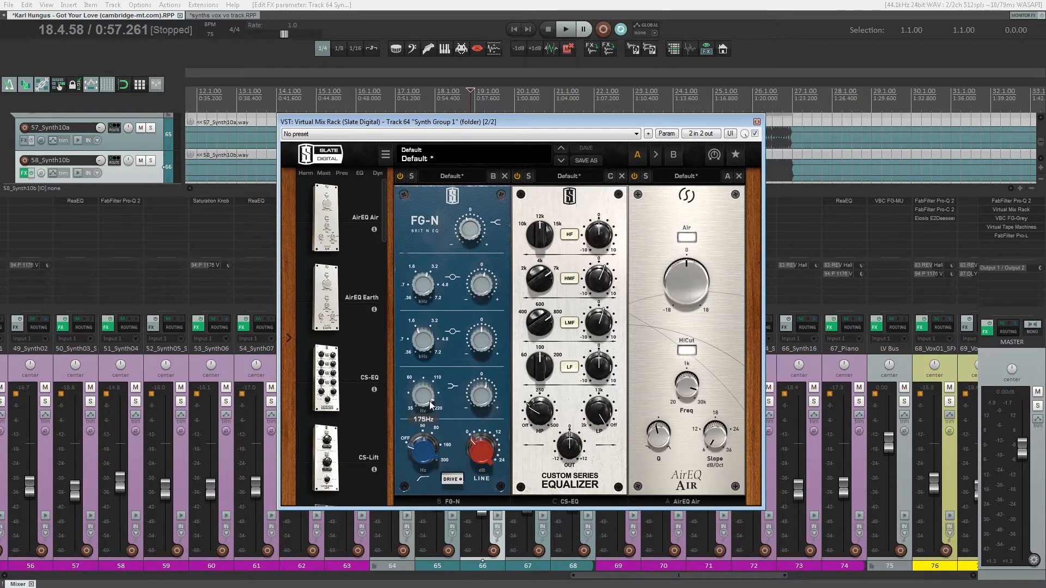
{"action": "mouse_move", "coordinate": [488, 289]}
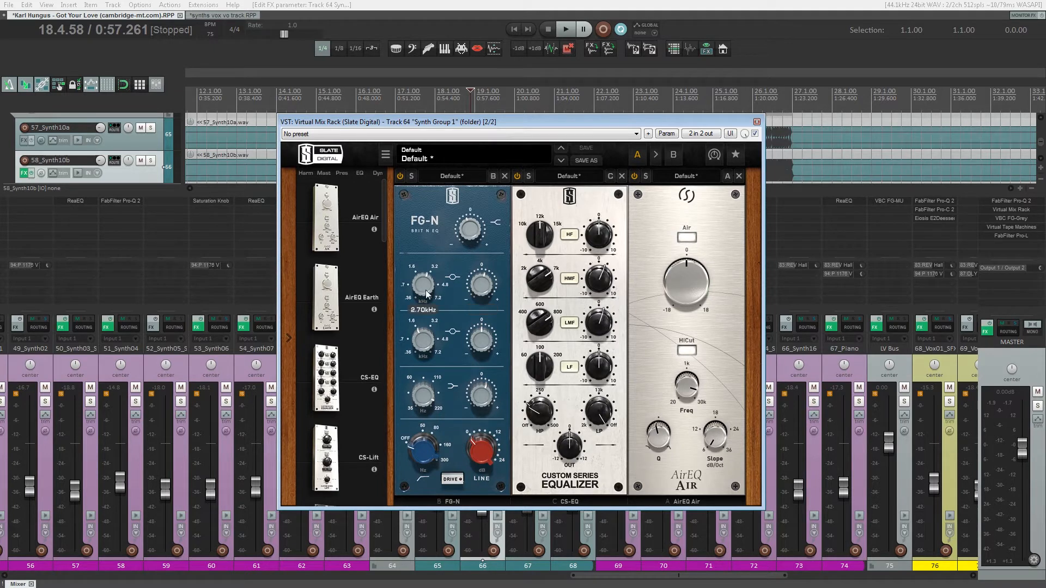
{"action": "mouse_move", "coordinate": [473, 237]}
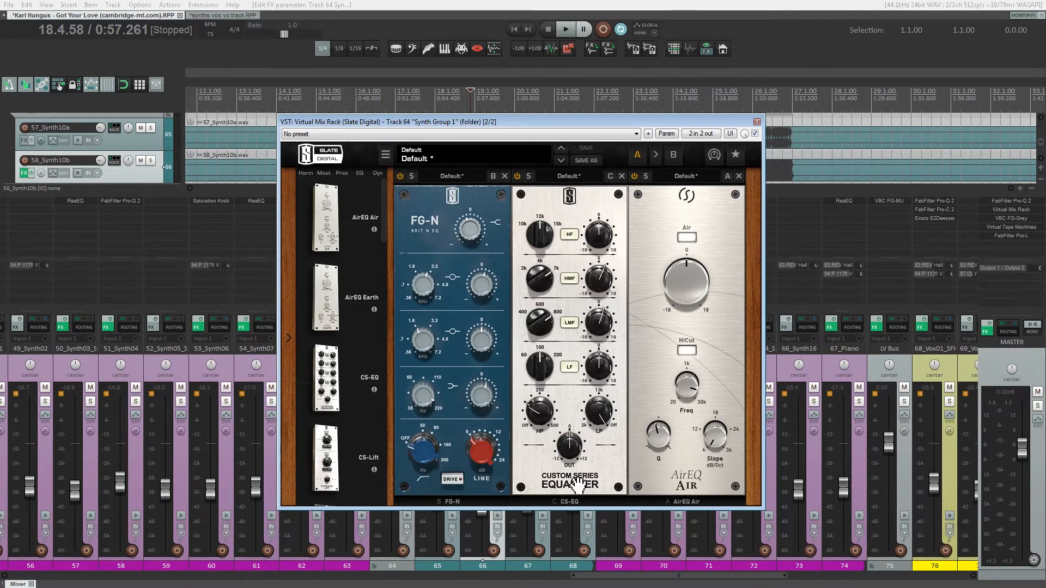
{"action": "mouse_move", "coordinate": [599, 323]}
{"action": "mouse_move", "coordinate": [687, 387]}
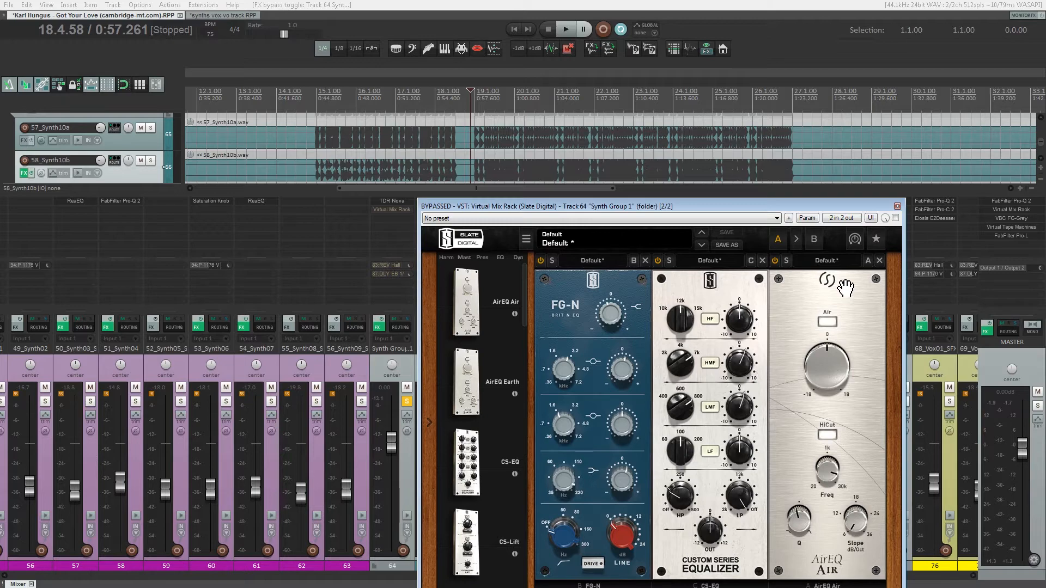
Compare Synth Group 1 with Virtual Mix Rack bypassed and active during playback, leave it active and close the plug-in.
{"action": "key", "text": "space"}
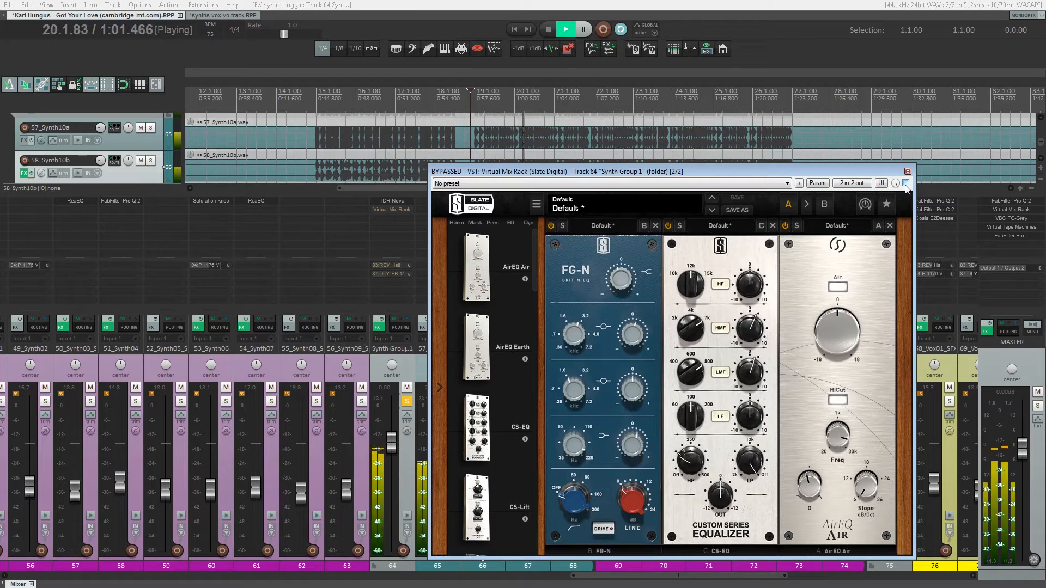
{"action": "left_click", "coordinate": [905, 184]}
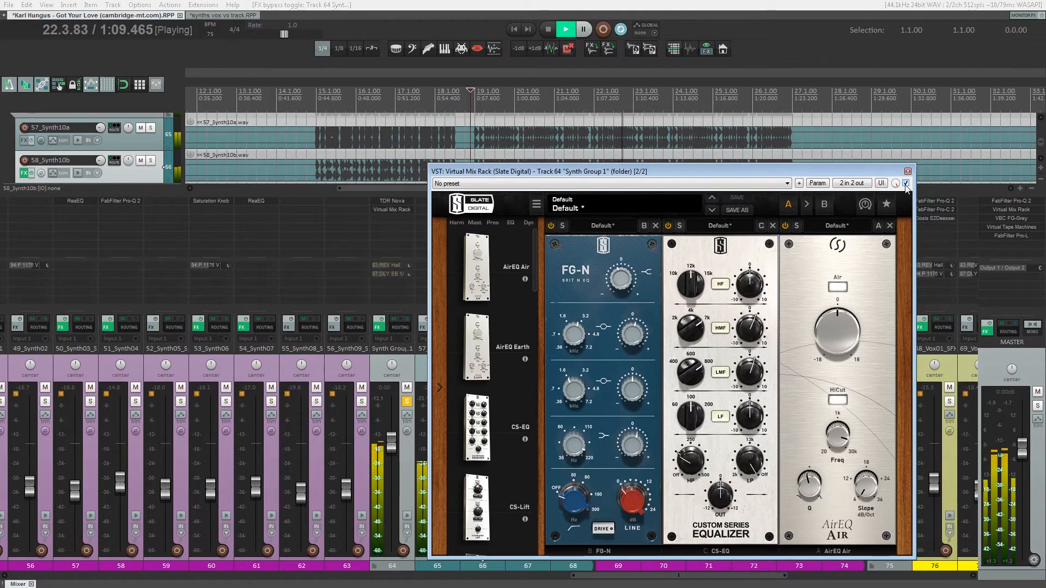
{"action": "key", "text": "space"}
{"action": "left_click", "coordinate": [907, 171]}
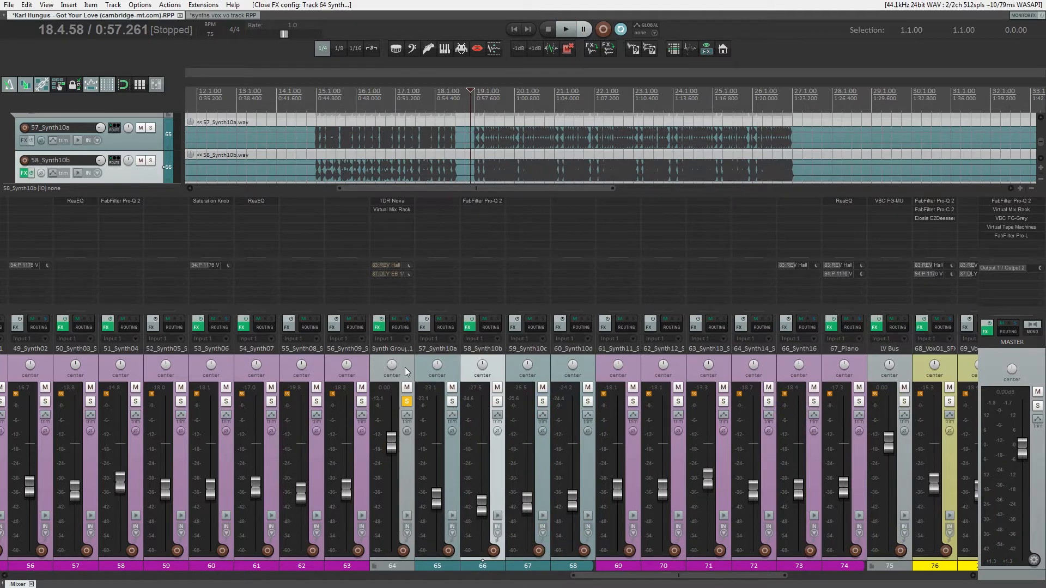
Unmute Synth Group 1's REV Hall and DLY EB 1/4 sends and inspect VerbSuite Classics and EchoBoy on those tracks.
{"action": "right_click", "coordinate": [397, 271]}
{"action": "left_click", "coordinate": [435, 330]}
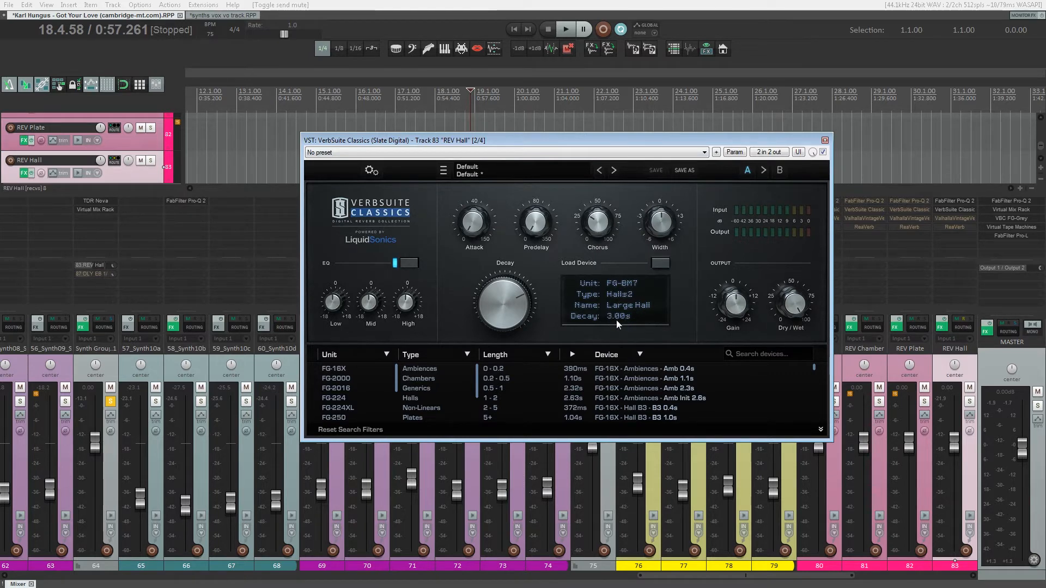
{"action": "left_click", "coordinate": [825, 141]}
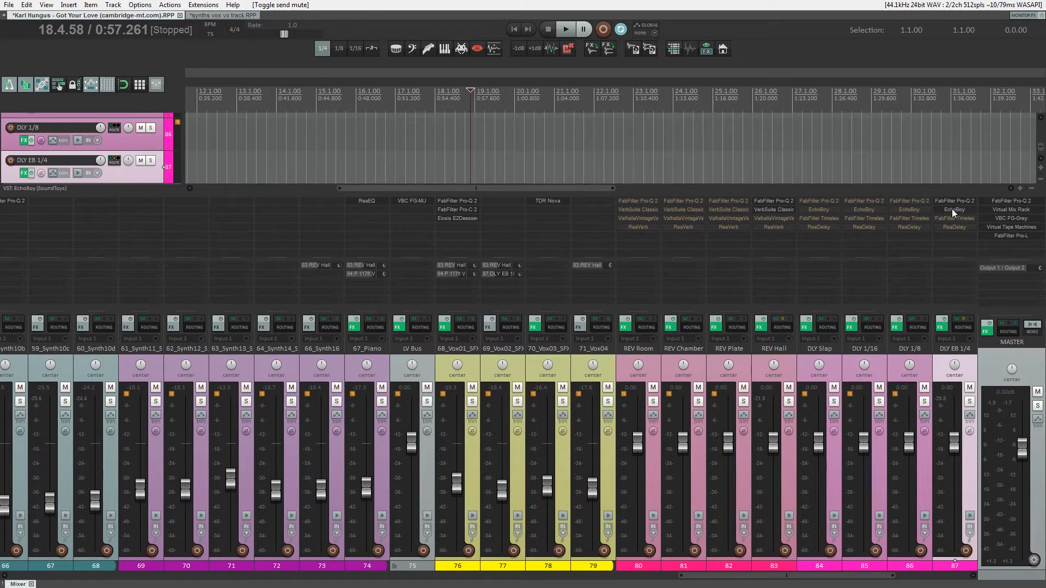
{"action": "left_click", "coordinate": [951, 209]}
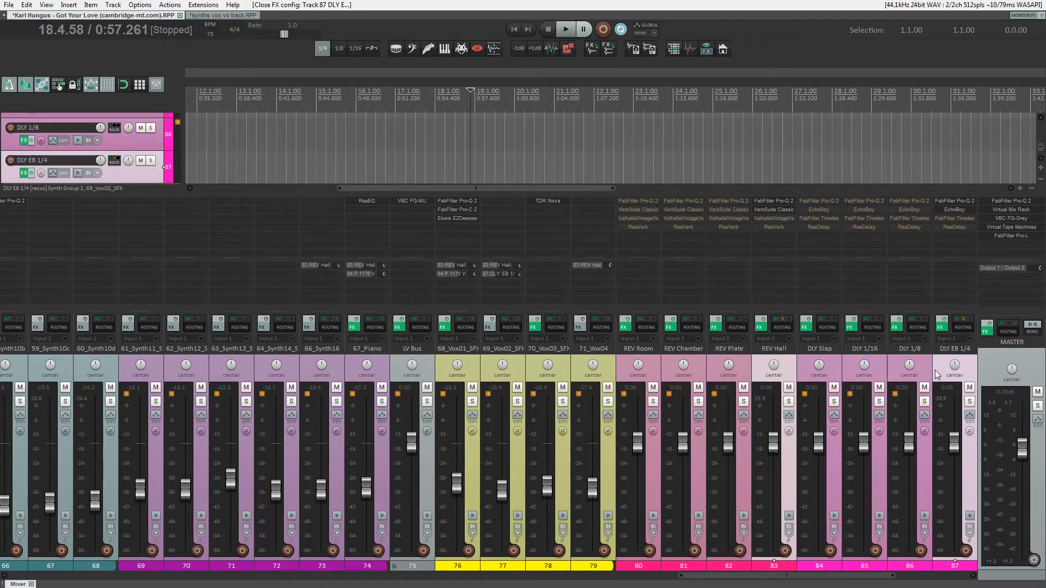
Play Synth Group 1 while switching the REV Hall and DLY EB 1/4 effects off and back on for comparison.
{"action": "left_click", "coordinate": [945, 329]}
{"action": "key", "text": "space"}
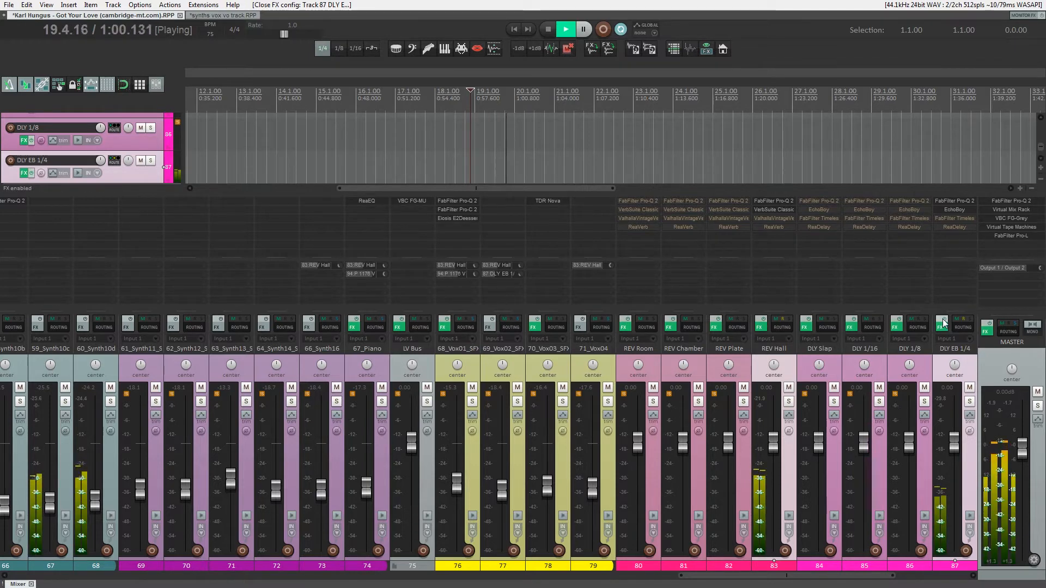
{"action": "left_click", "coordinate": [942, 326]}
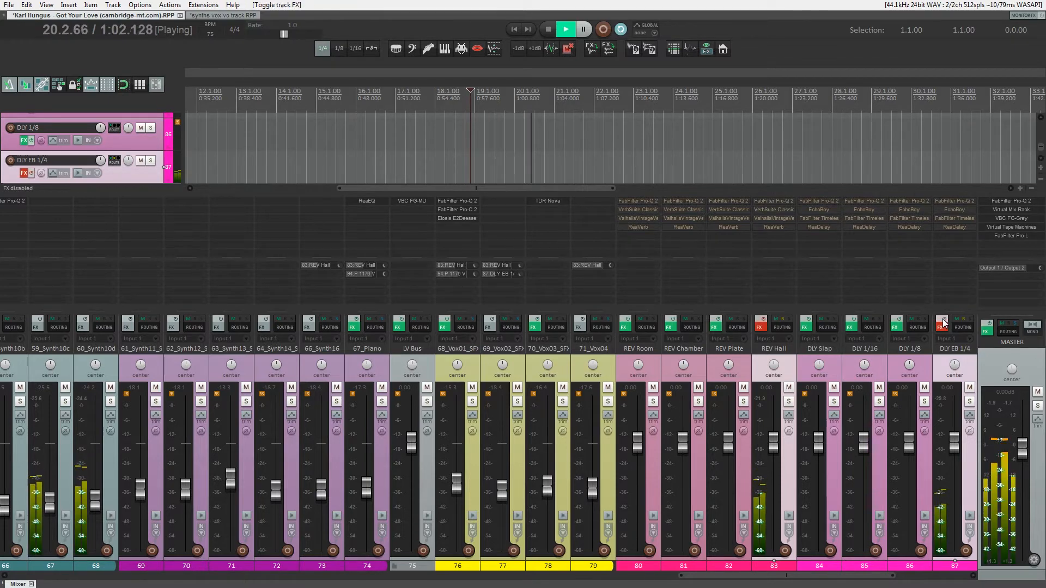
{"action": "left_click", "coordinate": [942, 325]}
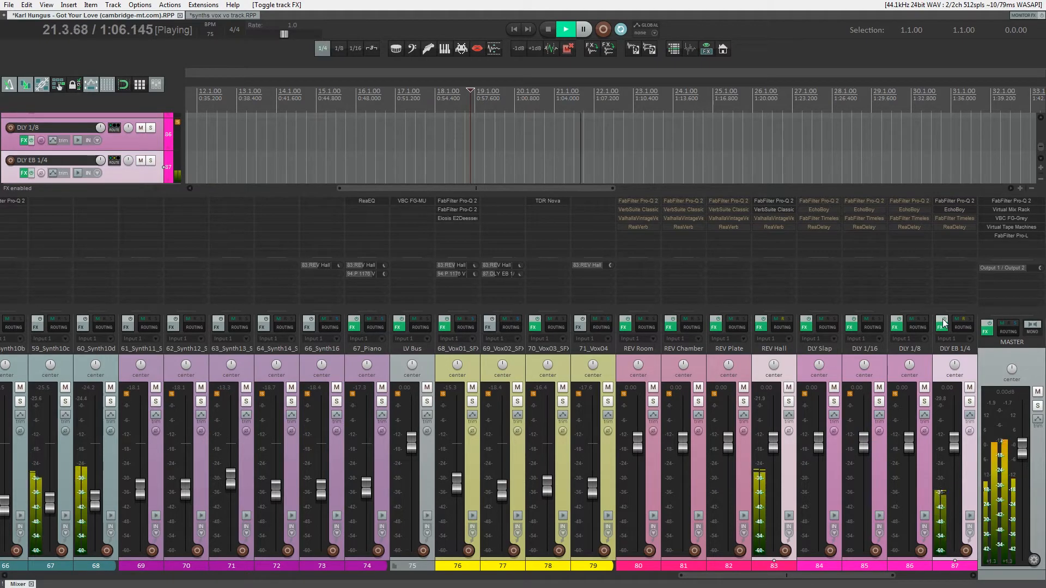
{"action": "key", "text": "space"}
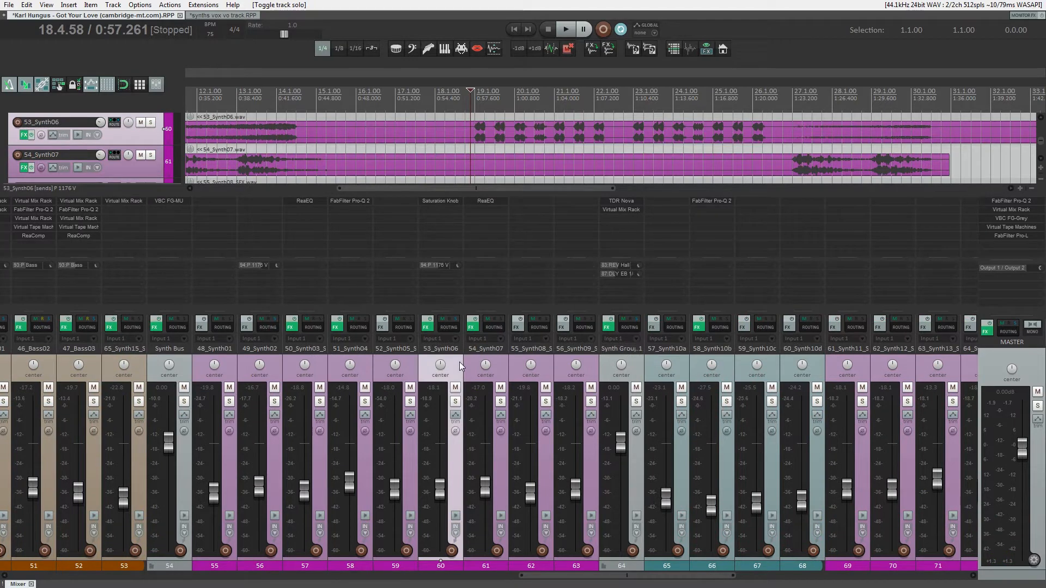
Solo the 53_Synth06 track and play it back without Saturation Knob and its parallel send.
{"action": "left_click", "coordinate": [455, 402]}
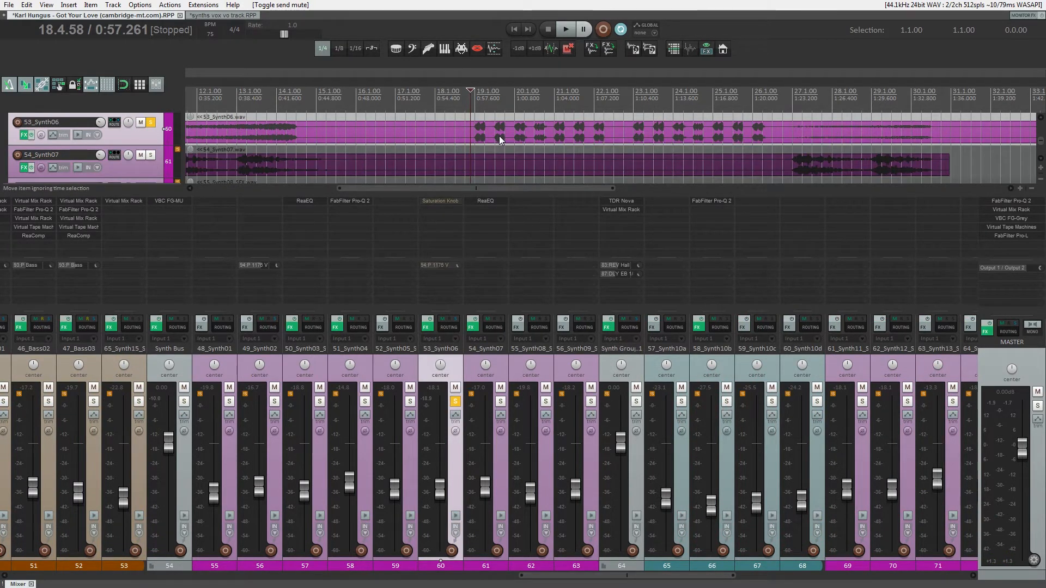
{"action": "key", "text": "space"}
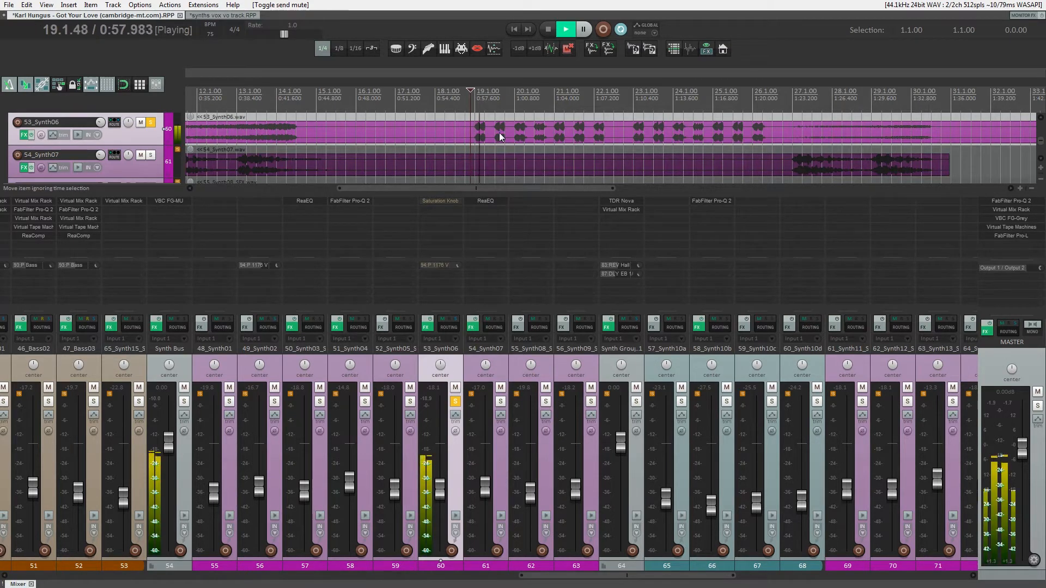
{"action": "key", "text": "space"}
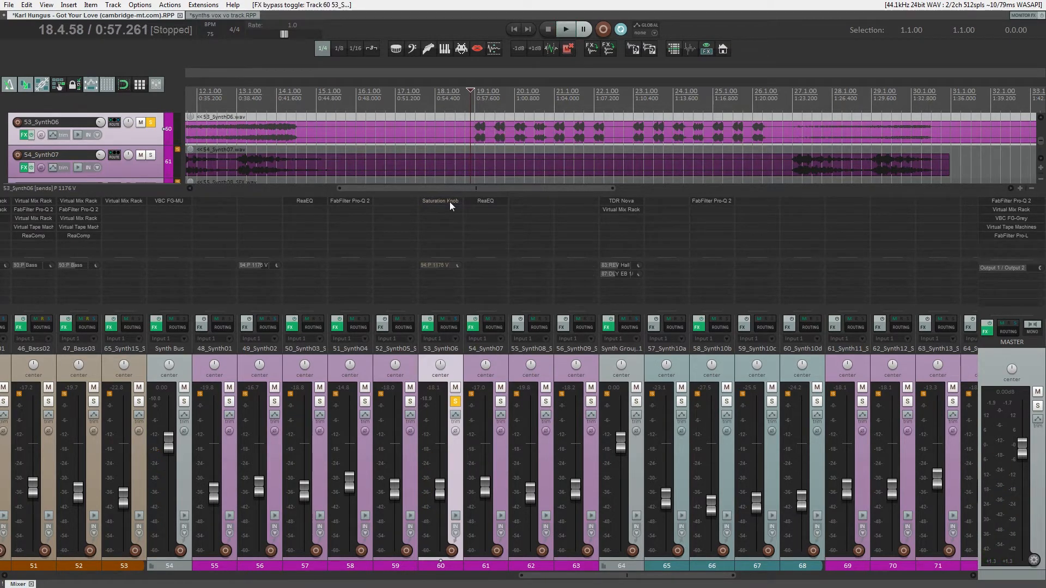
Unmute 53_Synth06's P 1176 V send, play the track, and inspect Saturation Knob and the P 1176 V effects.
{"action": "left_click", "coordinate": [443, 265]}
{"action": "key", "text": "space"}
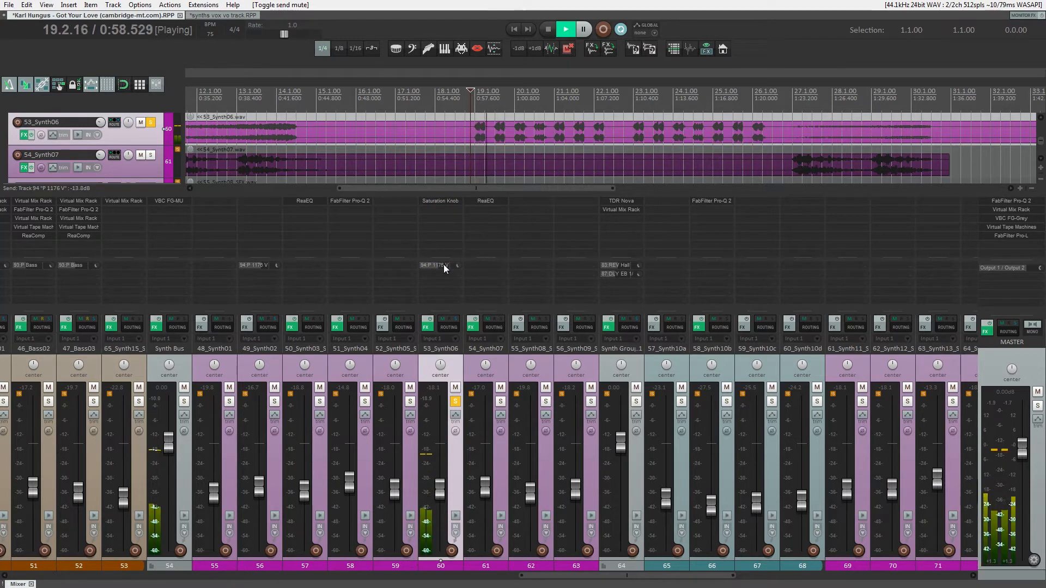
{"action": "key", "text": "space"}
{"action": "left_click", "coordinate": [440, 200]}
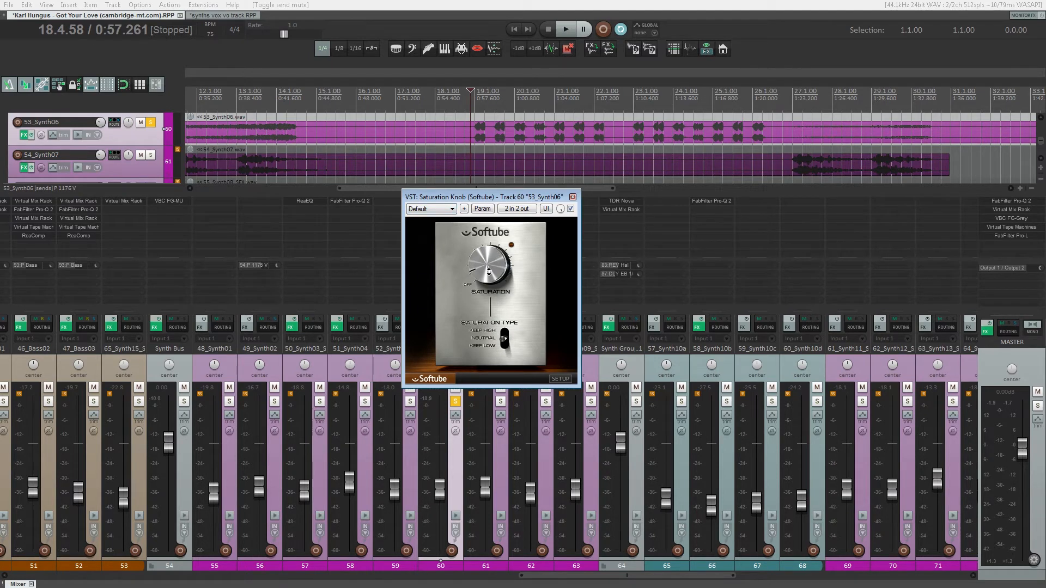
{"action": "left_click", "coordinate": [571, 196]}
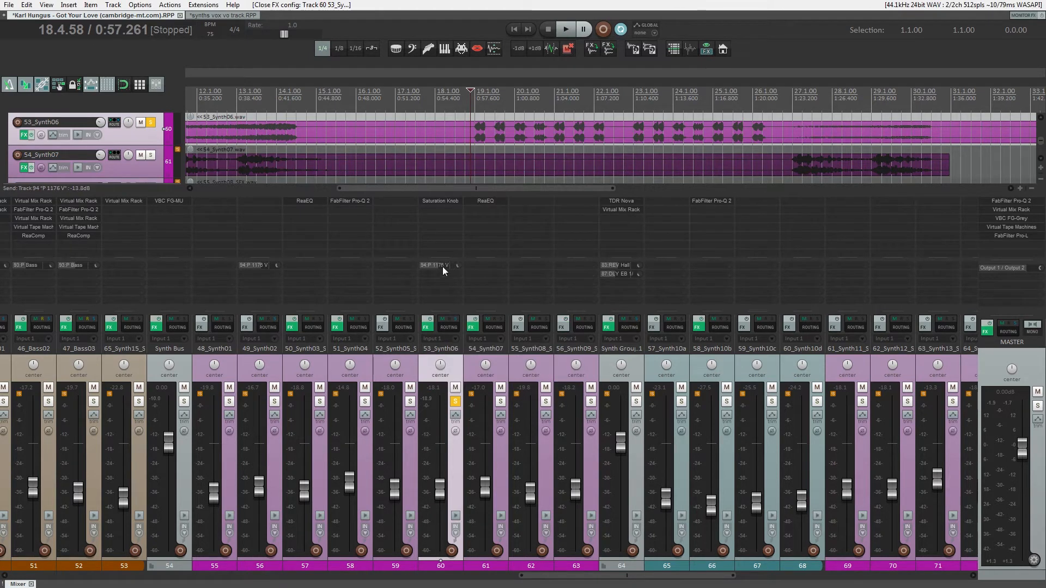
{"action": "double_click", "coordinate": [442, 267]}
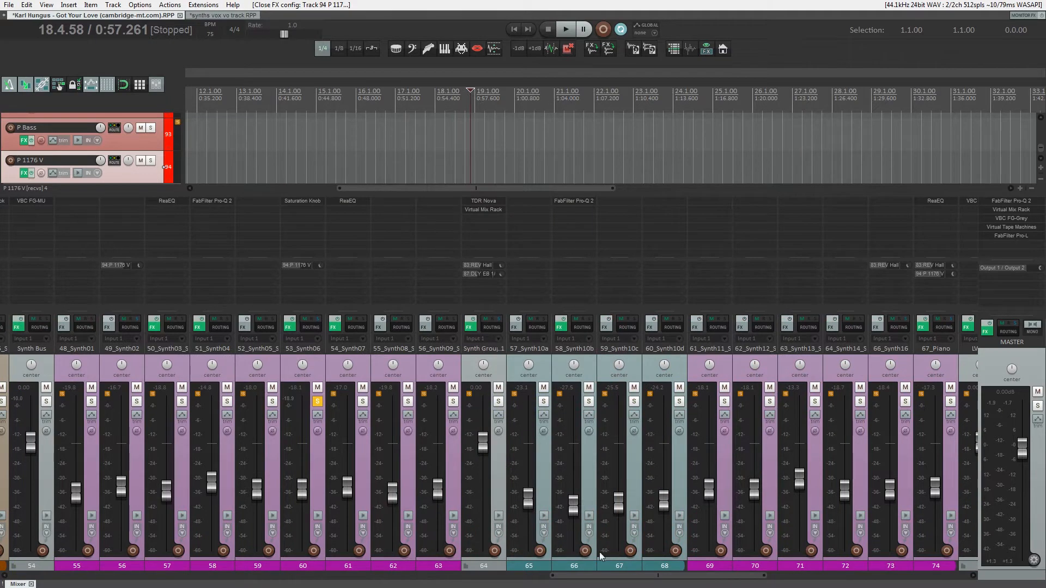
Show the 57_Synth10a to 60_Synth10d tracks in the mixer and play the unsoloed mix from bar 18.
{"action": "left_click_drag", "start_coordinate": [594, 577], "coordinate": [602, 578]}
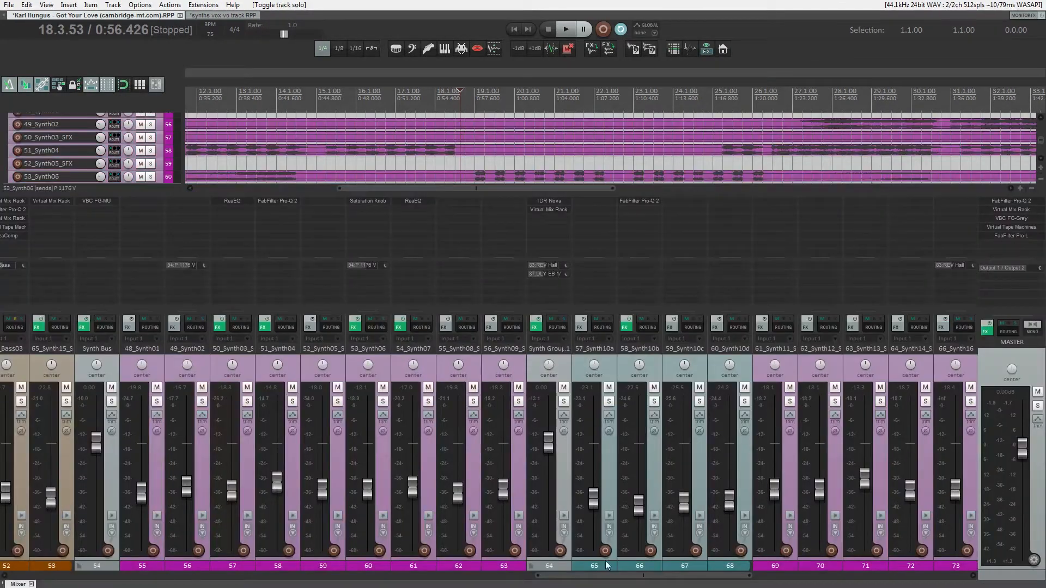
{"action": "key", "text": "space"}
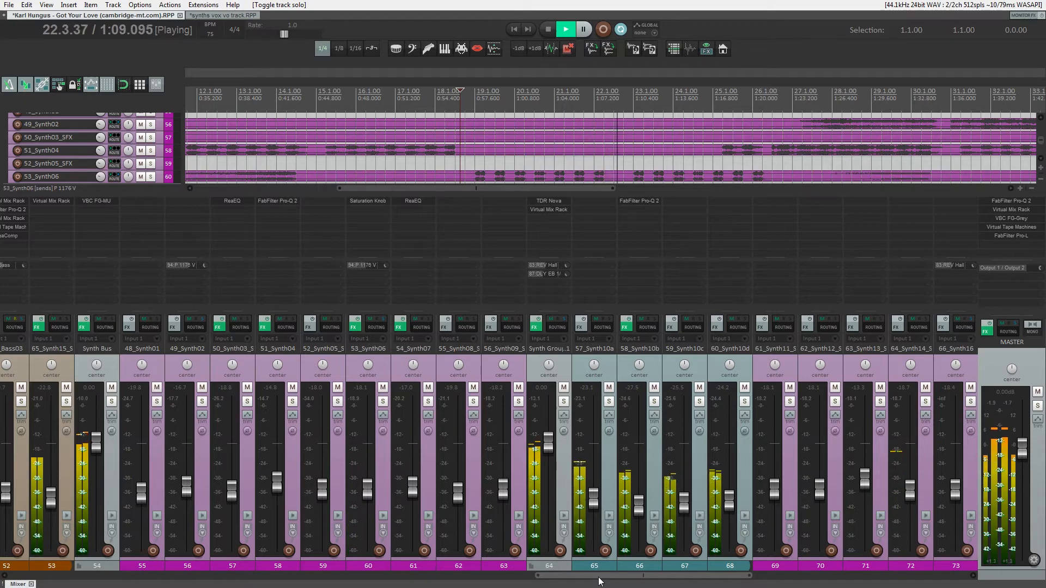
{"action": "key", "text": "space"}
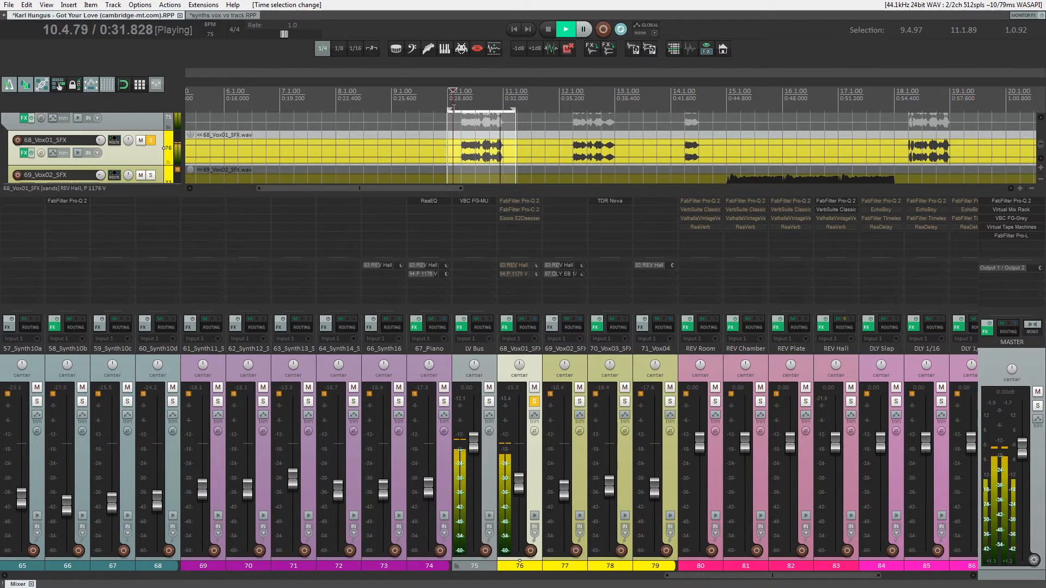
Inspect FabFilter Pro-Q 2 on the soloed 68_Vox01_SFX track, then play the selected phrase through FabFilter Pro-C 2.
{"action": "key", "text": "space"}
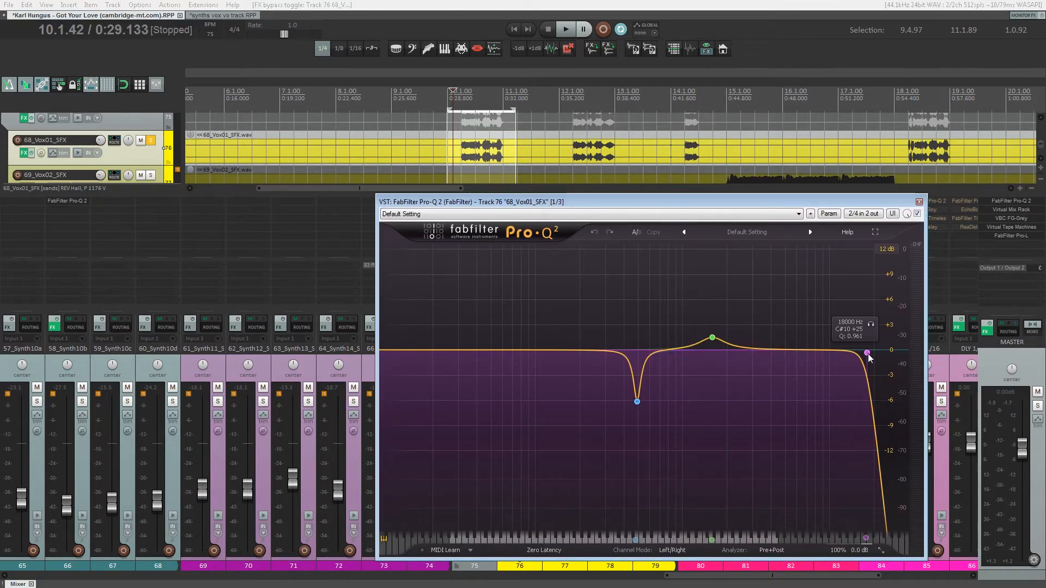
{"action": "left_click", "coordinate": [919, 201]}
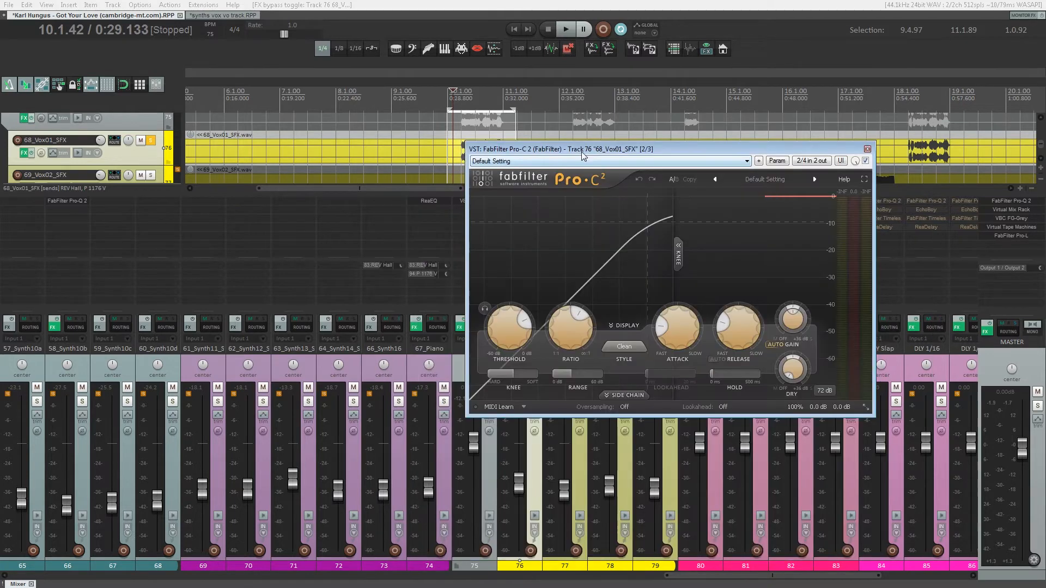
{"action": "left_click_drag", "start_coordinate": [580, 148], "coordinate": [366, 238]}
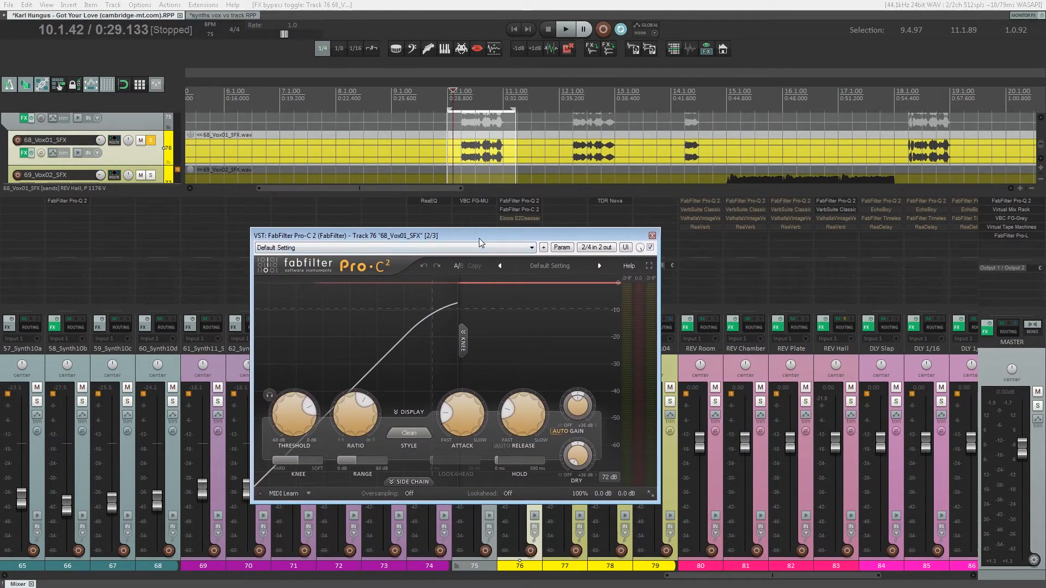
{"action": "key", "text": "space"}
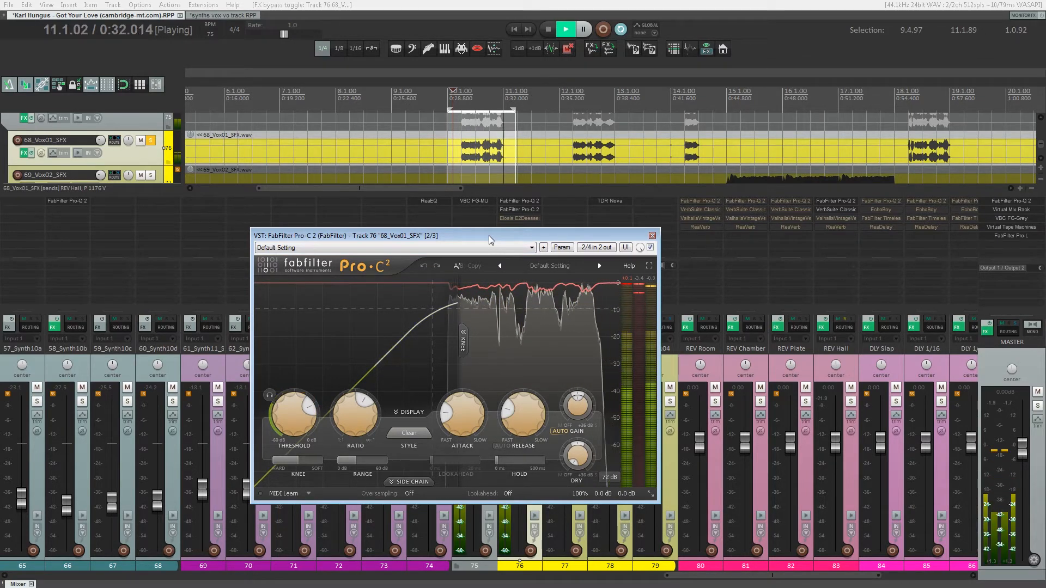
{"action": "key", "text": "space"}
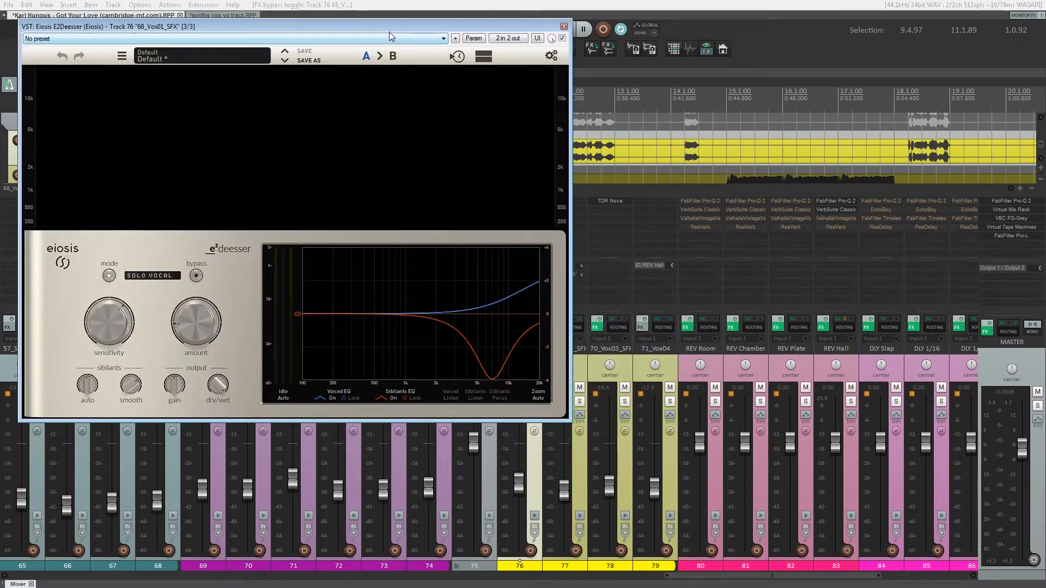
Compare 68_Vox01_SFX with Eiosis E2Deesser bypassed and active during playback, leave it active and close the plug-in.
{"action": "left_click_drag", "start_coordinate": [389, 31], "coordinate": [618, 126]}
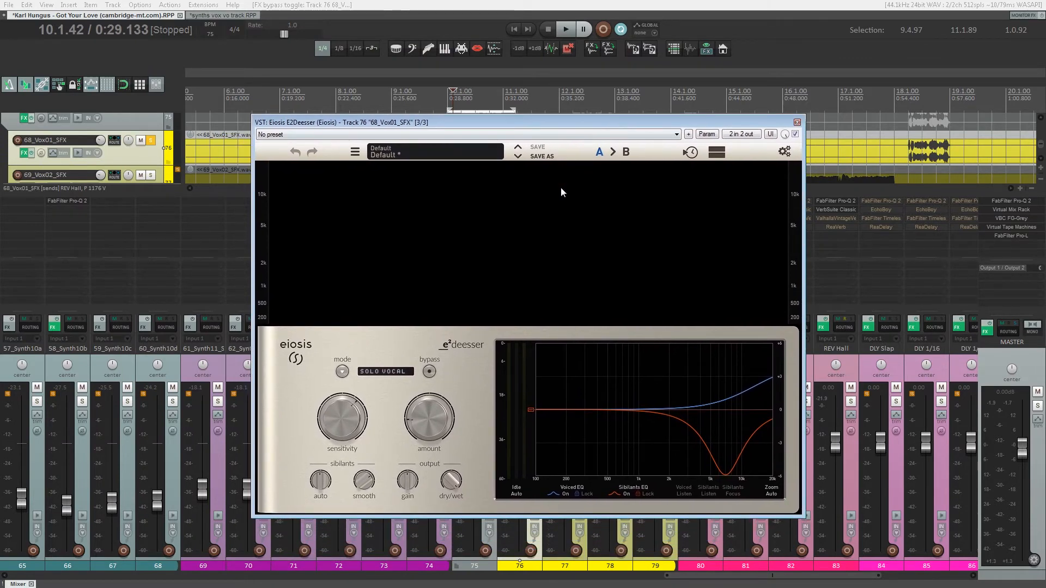
{"action": "left_click", "coordinate": [795, 134]}
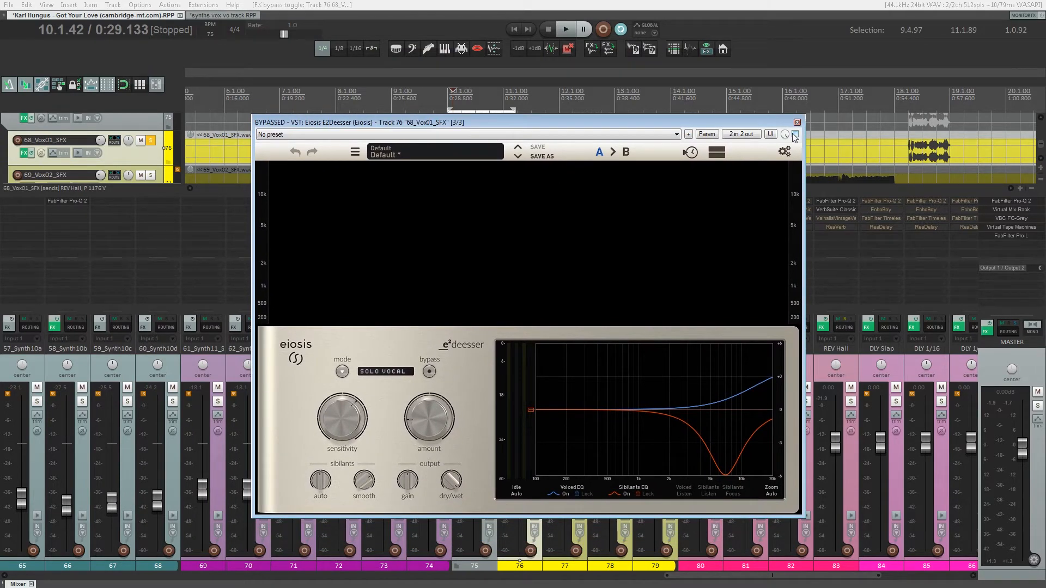
{"action": "key", "text": "space"}
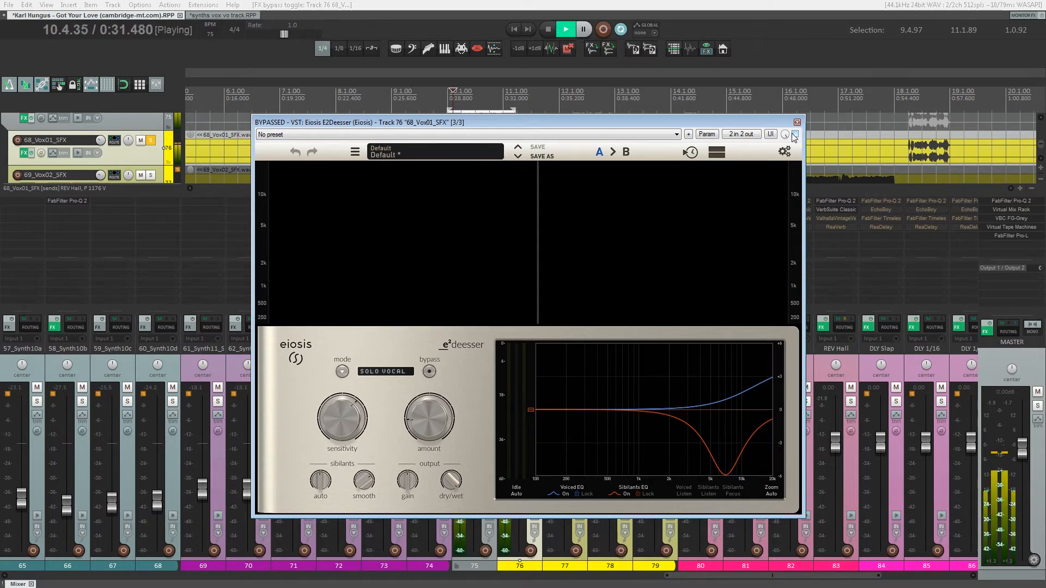
{"action": "left_click", "coordinate": [795, 134]}
{"action": "key", "text": "space"}
{"action": "key", "text": "space"}
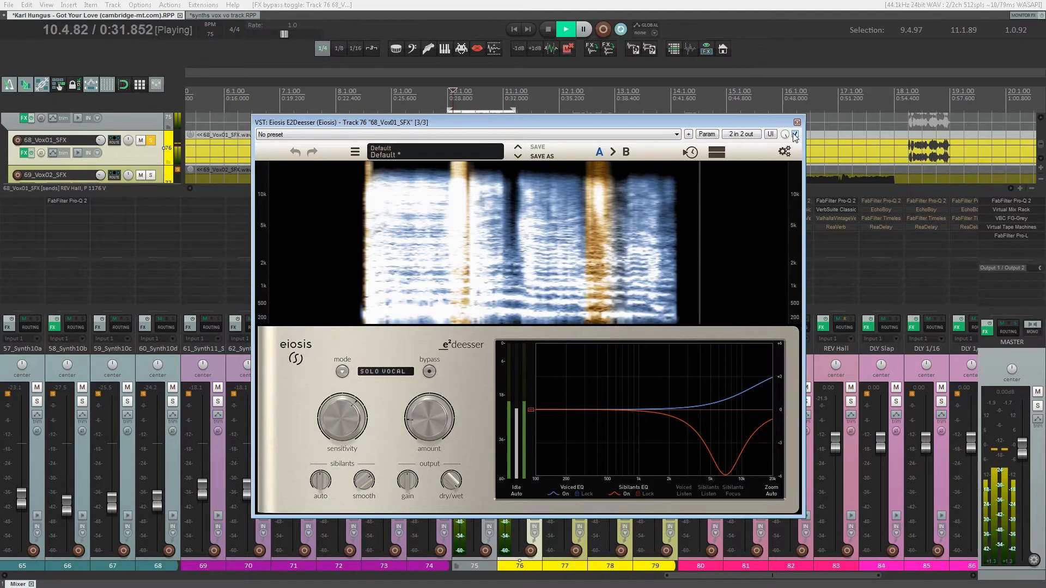
{"action": "left_click", "coordinate": [797, 122]}
{"action": "key", "text": "space"}
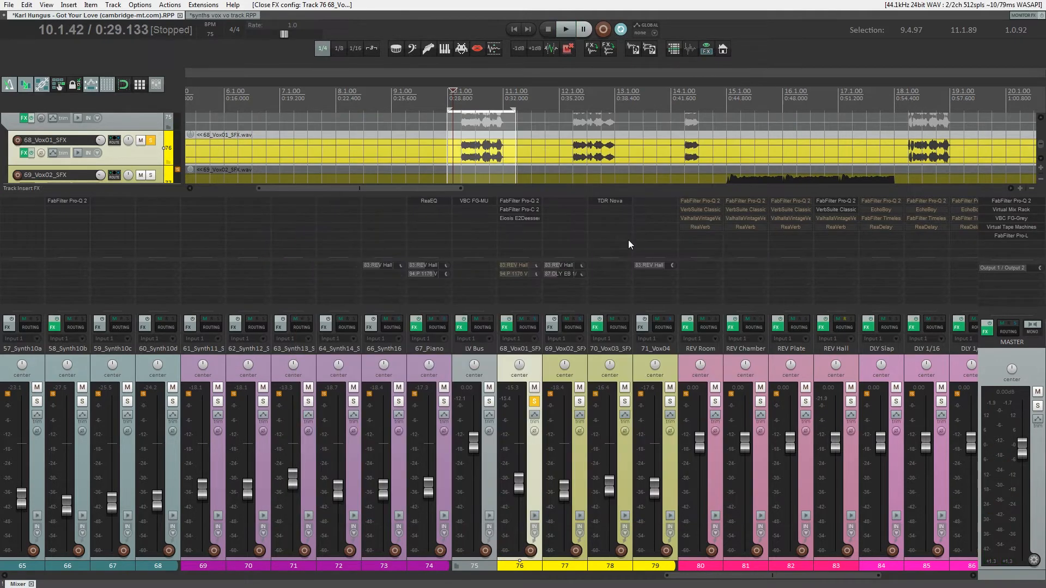
Unmute the REV Hall send on 68_Vox01_SFX and play the vocal with it.
{"action": "left_click", "coordinate": [529, 267]}
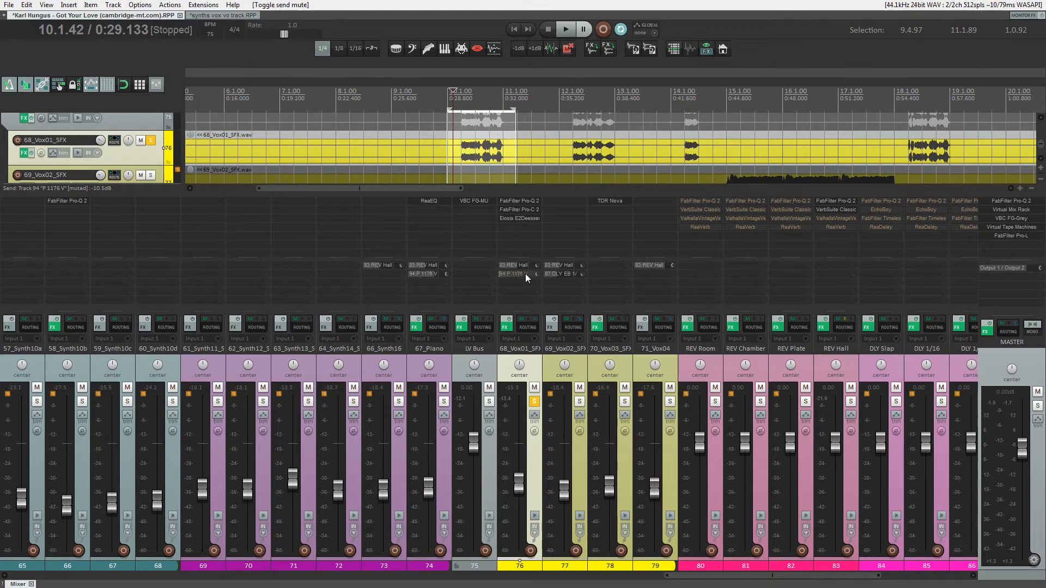
{"action": "key", "text": "space"}
{"action": "key", "text": "Escape"}
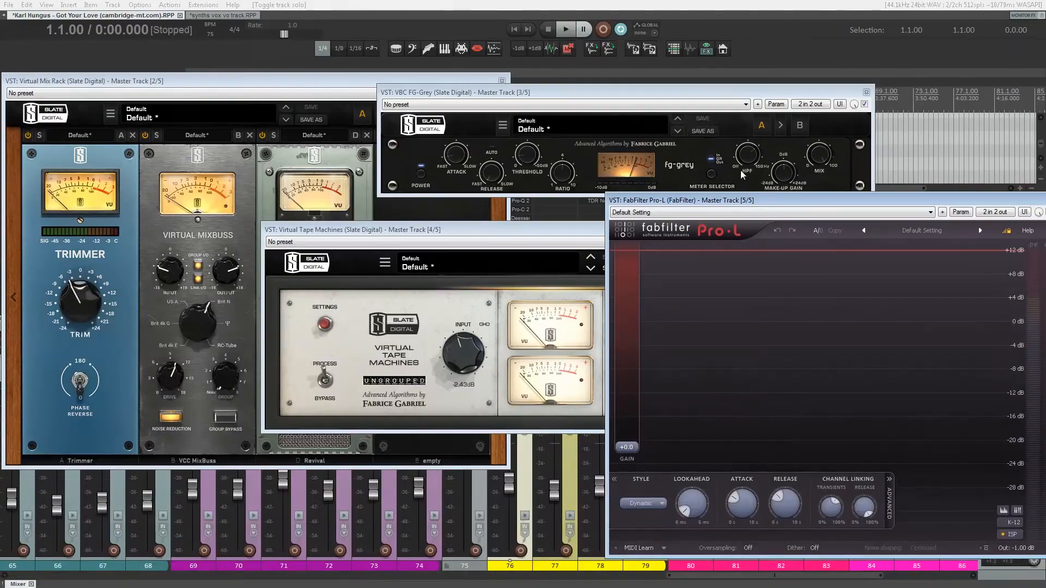
Play the full mix from the start and raise the master FabFilter Pro-L gain to +1.0 dB.
{"action": "key", "text": "space"}
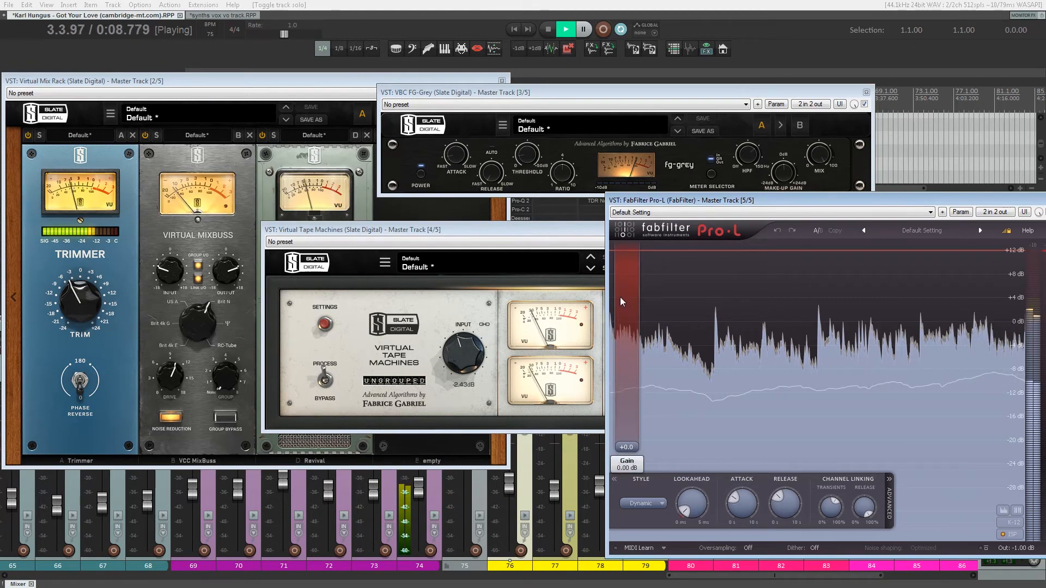
{"action": "mouse_move", "coordinate": [618, 297]}
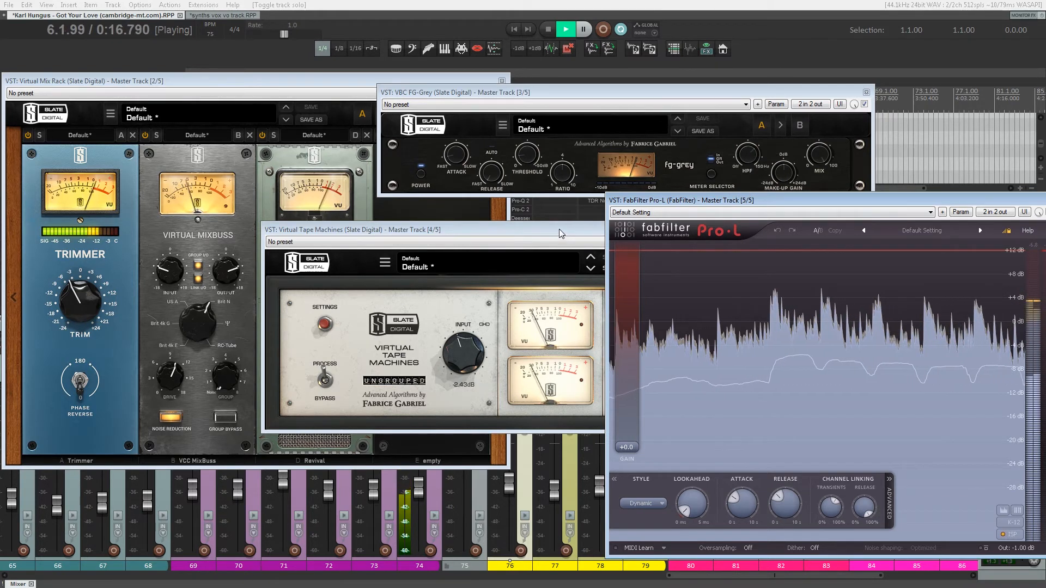
{"action": "mouse_move", "coordinate": [642, 431]}
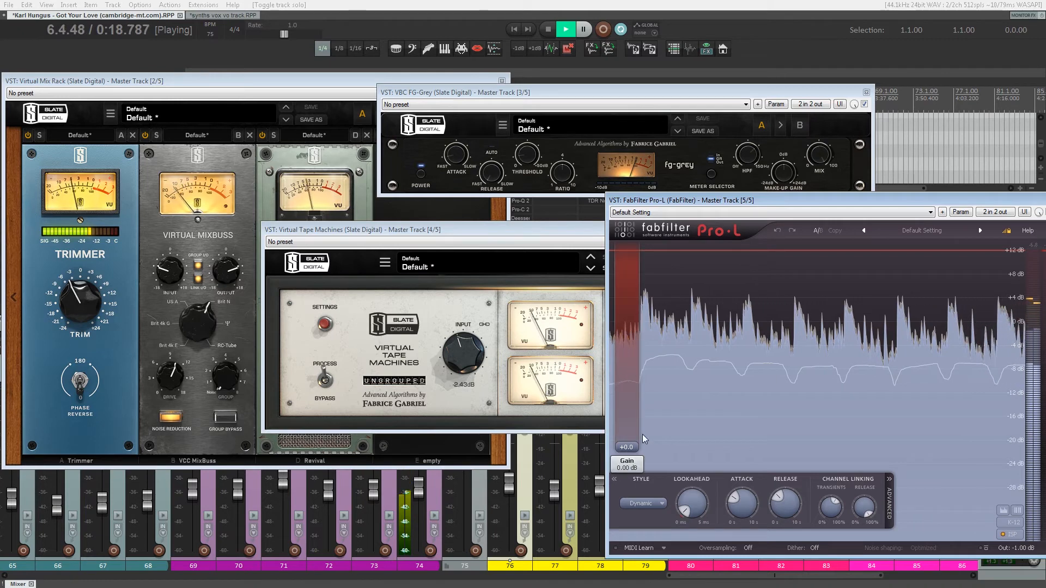
{"action": "left_click_drag", "start_coordinate": [633, 447], "coordinate": [634, 440]}
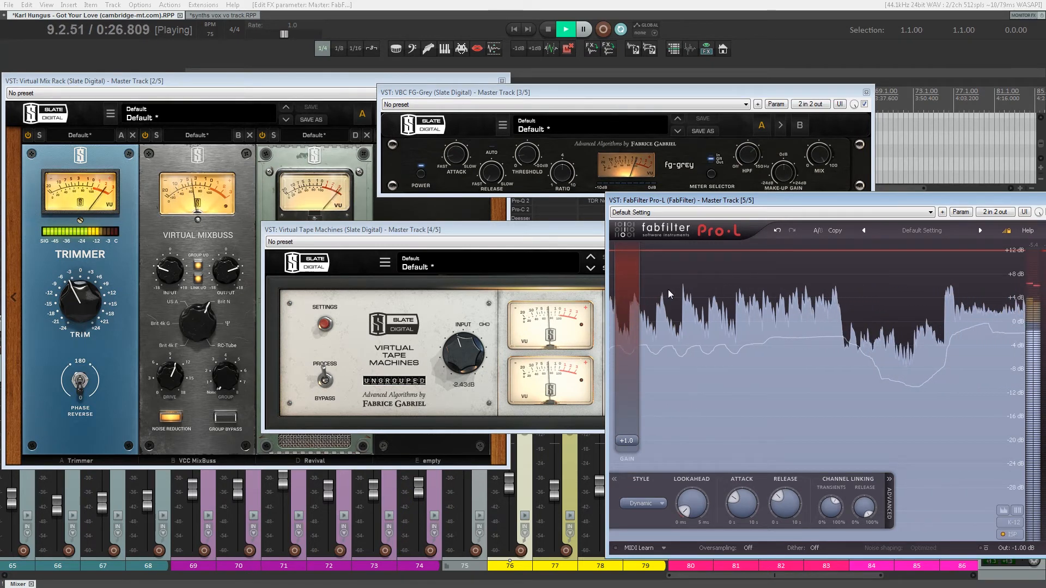
Check the master Virtual Tape Machines during playback and raise the Pro-L gain to +2.0 dB.
{"action": "left_click_drag", "start_coordinate": [527, 235], "coordinate": [508, 232]}
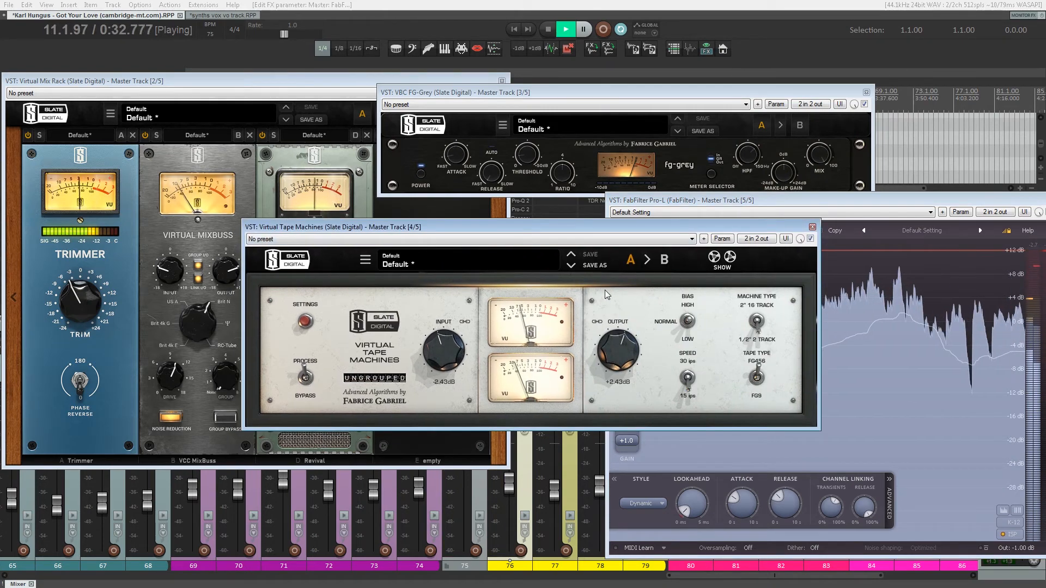
{"action": "left_click", "coordinate": [664, 210]}
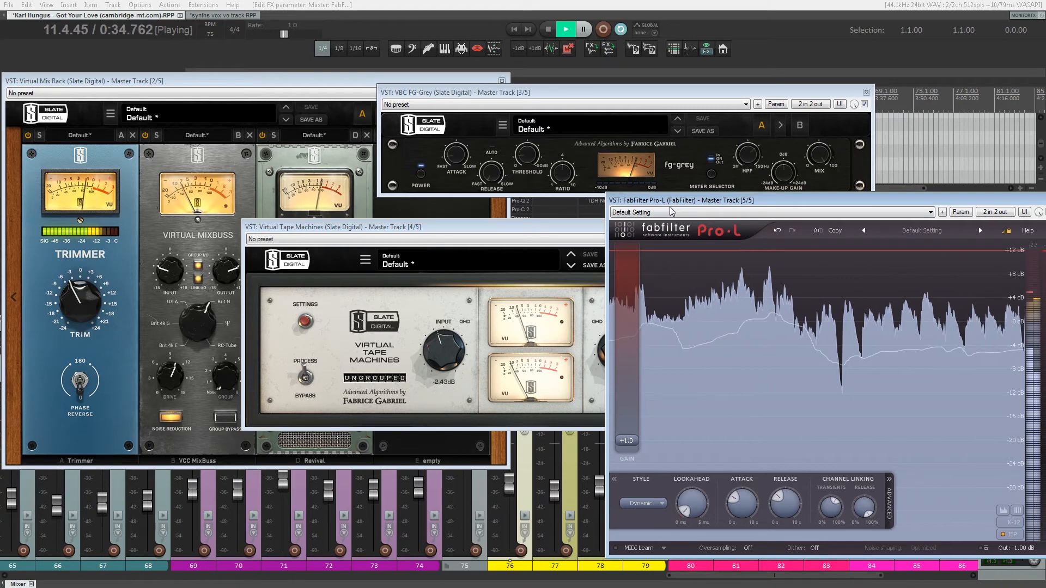
{"action": "mouse_move", "coordinate": [635, 449]}
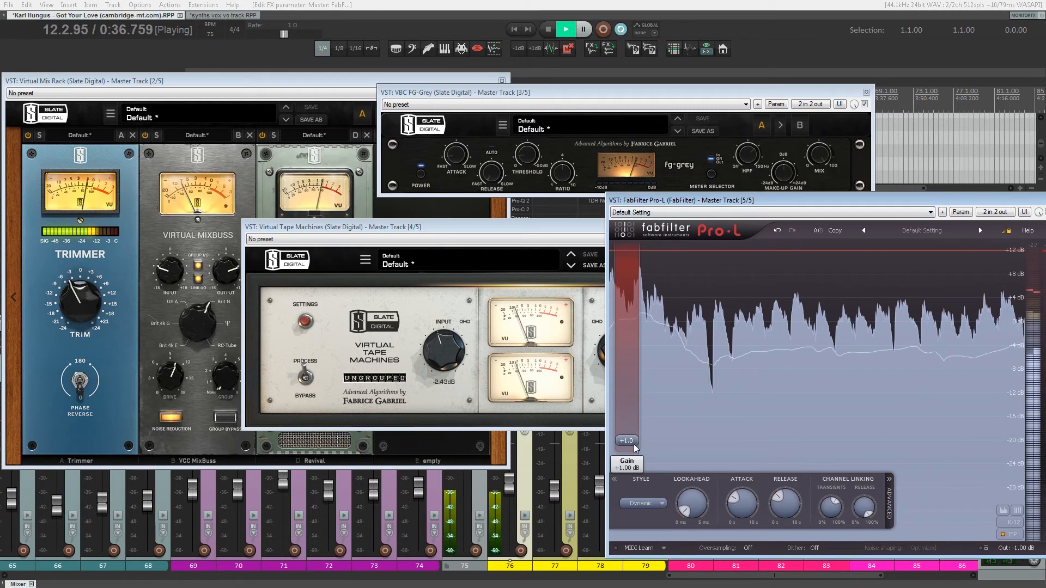
{"action": "left_click_drag", "start_coordinate": [635, 449], "coordinate": [633, 436]}
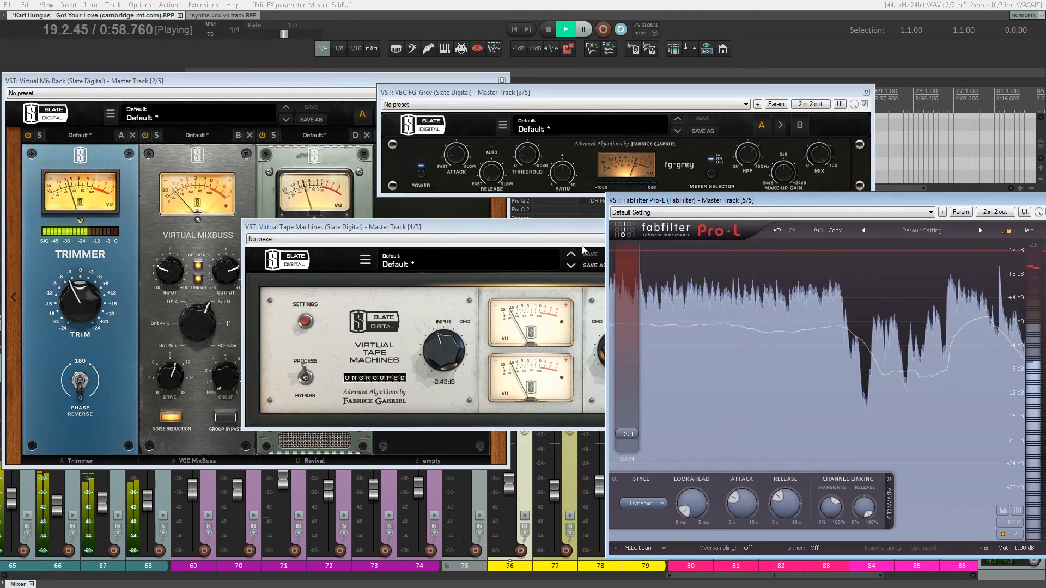
Set the Virtual Mixbuss input to -5.67 dB in the master Virtual Mix Rack and bring Virtual Tape Machines into view.
{"action": "left_click", "coordinate": [171, 275]}
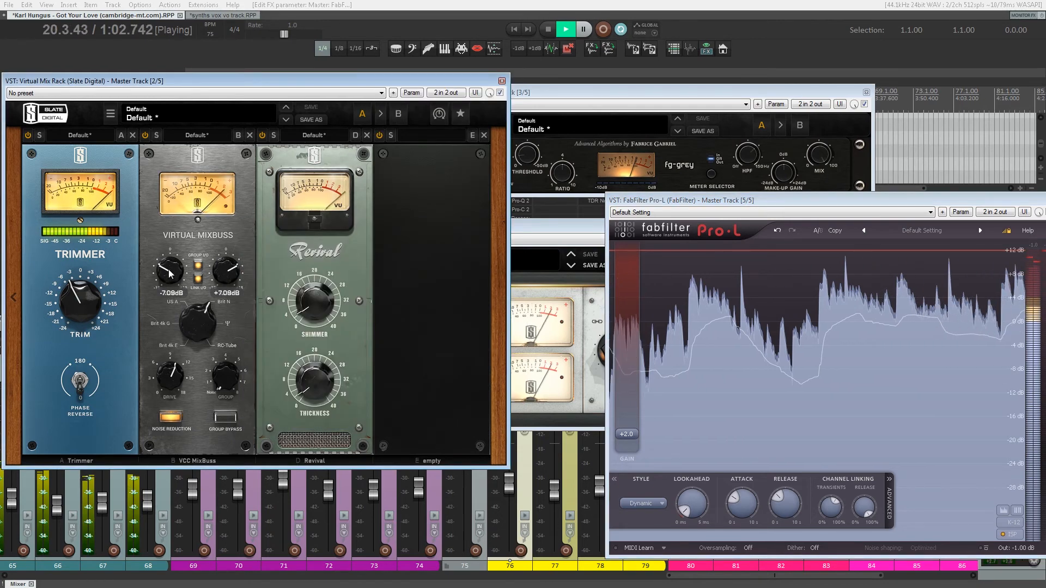
{"action": "left_click_drag", "start_coordinate": [171, 275], "coordinate": [171, 273]}
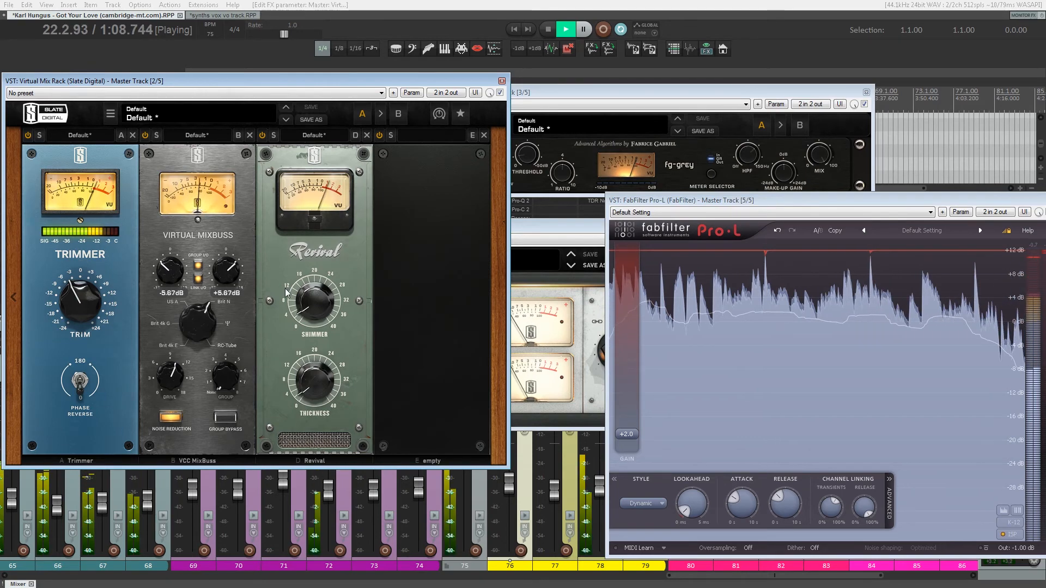
{"action": "left_click", "coordinate": [528, 228]}
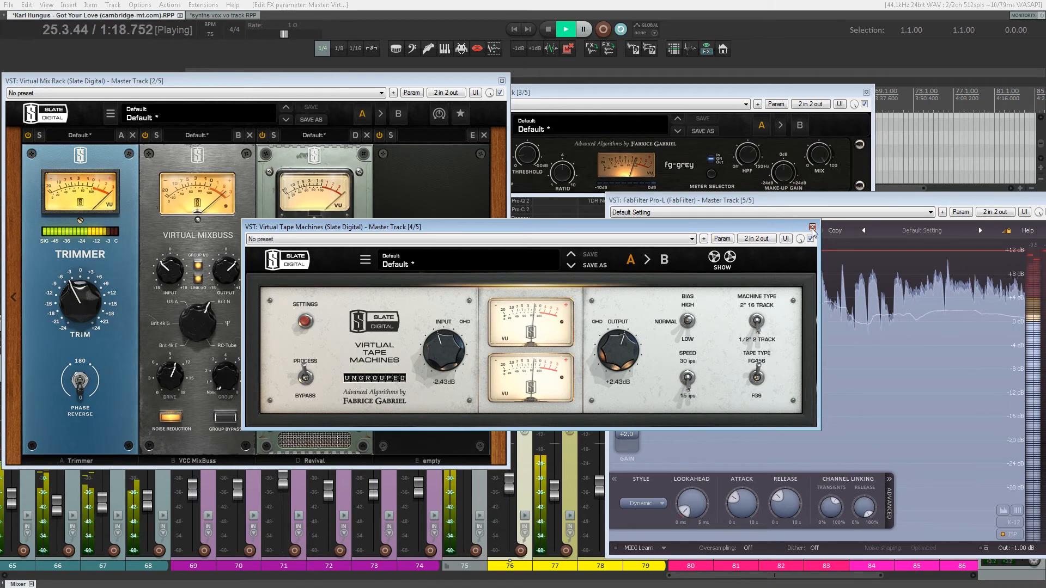
Raise the master Pro-L gain to +2.5 dB, set its meter scale to -16 dB and reposition its window.
{"action": "left_click", "coordinate": [814, 201]}
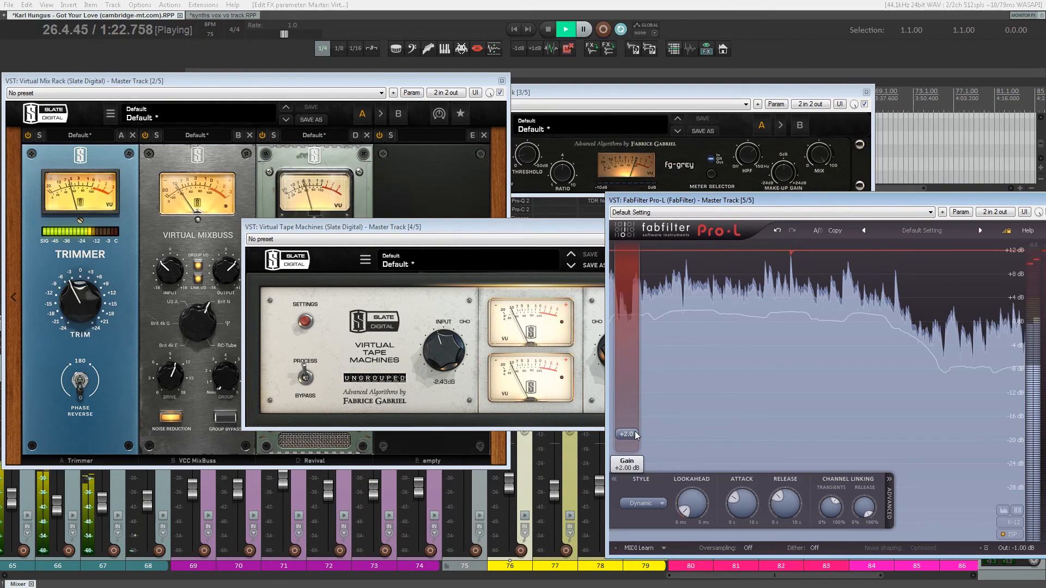
{"action": "left_click_drag", "start_coordinate": [636, 434], "coordinate": [636, 429]}
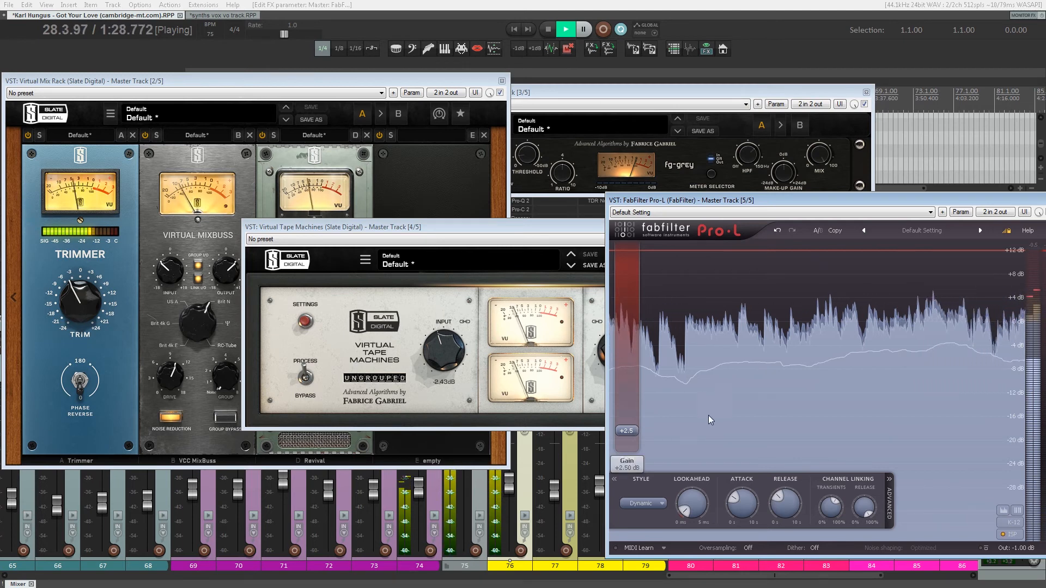
{"action": "left_click", "coordinate": [1013, 522]}
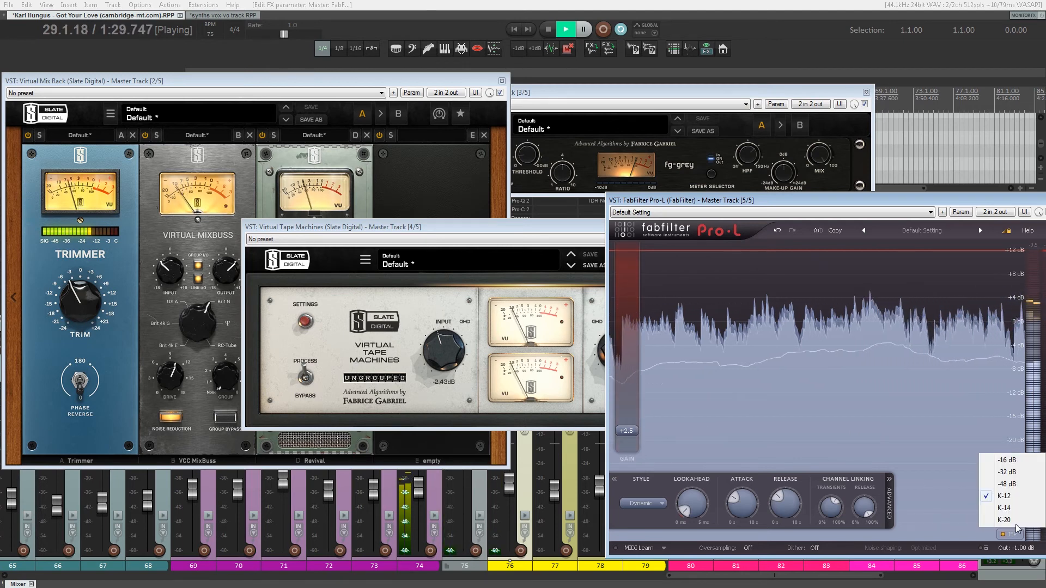
{"action": "left_click", "coordinate": [1006, 460]}
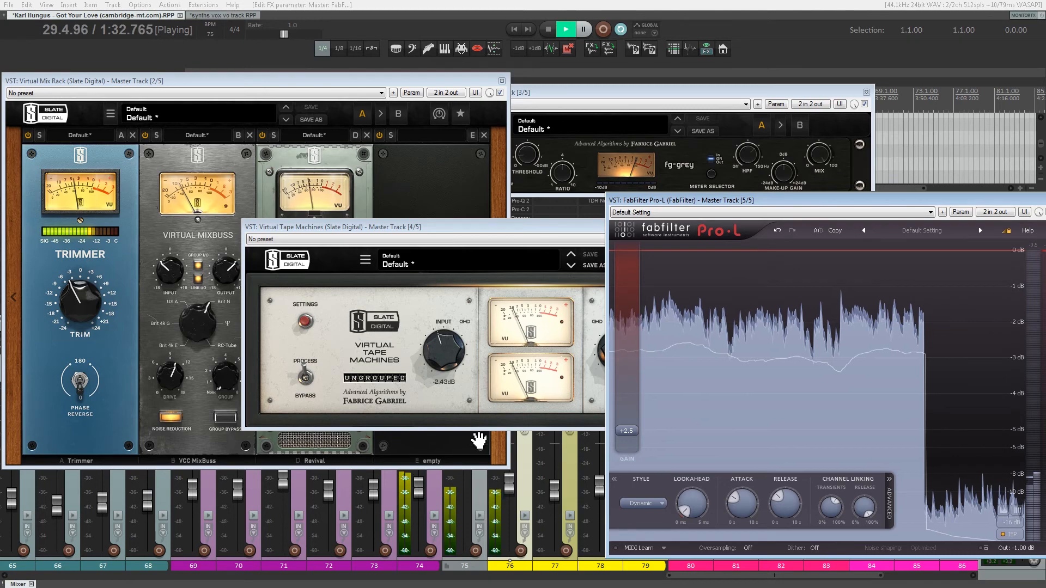
{"action": "left_click_drag", "start_coordinate": [683, 202], "coordinate": [594, 181]}
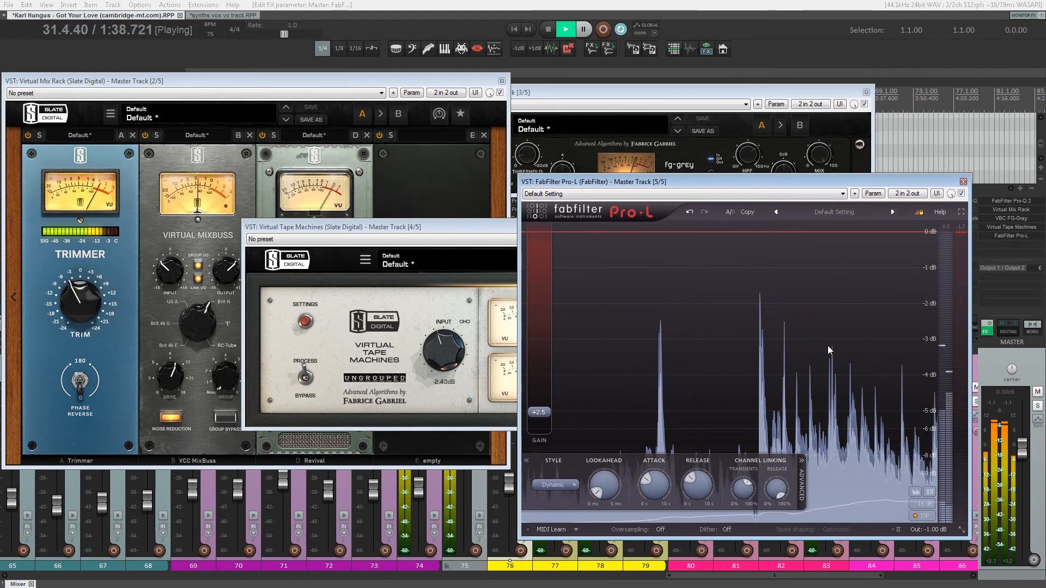
Set the master Pro-L meter scale to -32 dB and raise its gain to +3.5 dB during playback.
{"action": "left_click", "coordinate": [922, 504]}
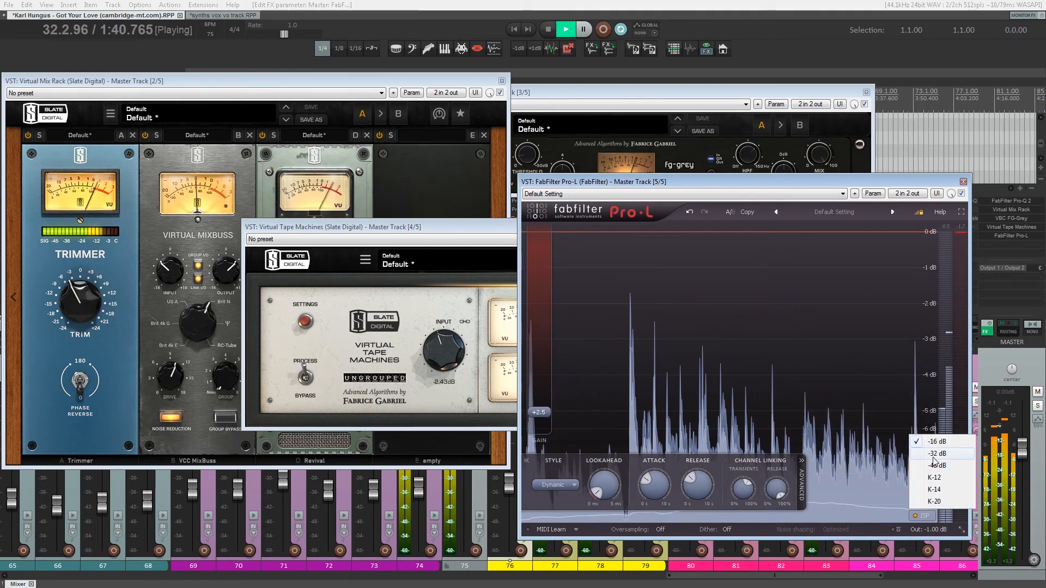
{"action": "left_click", "coordinate": [925, 494]}
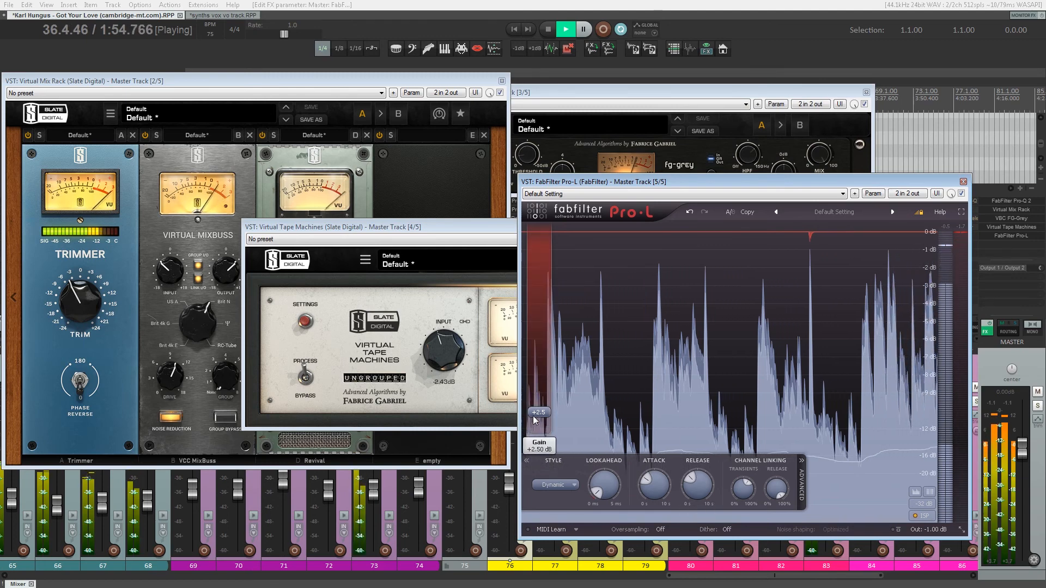
{"action": "left_click_drag", "start_coordinate": [538, 415], "coordinate": [548, 413]}
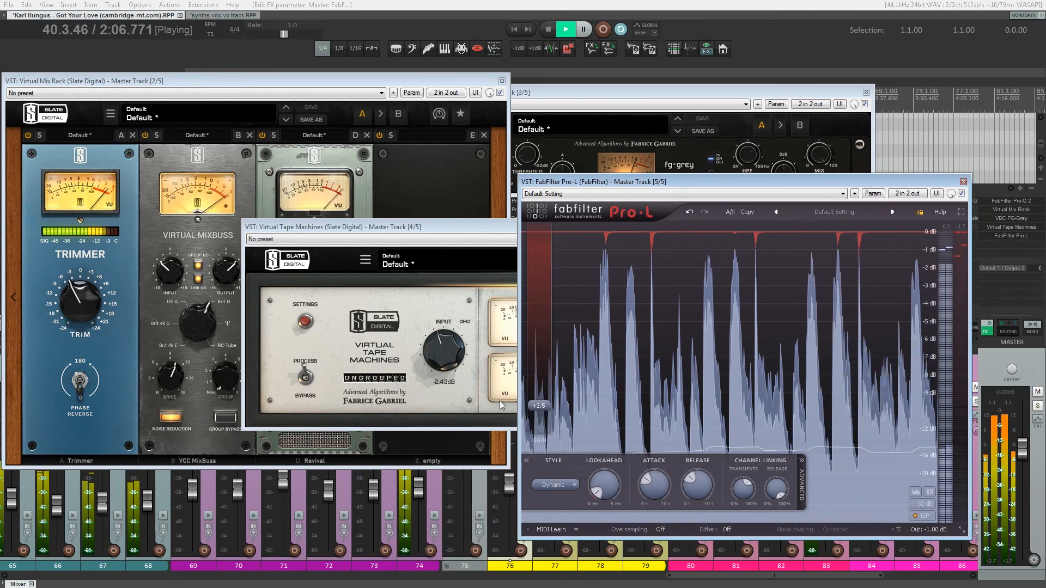
Set the master Virtual Tape Machines input to -2.70 dB and the Virtual Mixbuss input to -5.88 dB.
{"action": "left_click", "coordinate": [465, 227]}
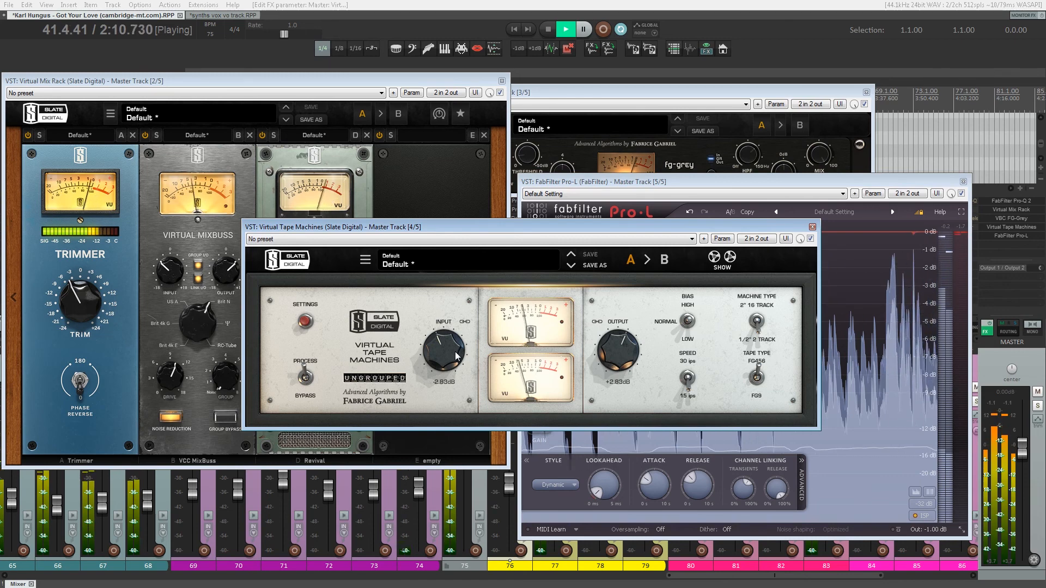
{"action": "left_click", "coordinate": [167, 267]}
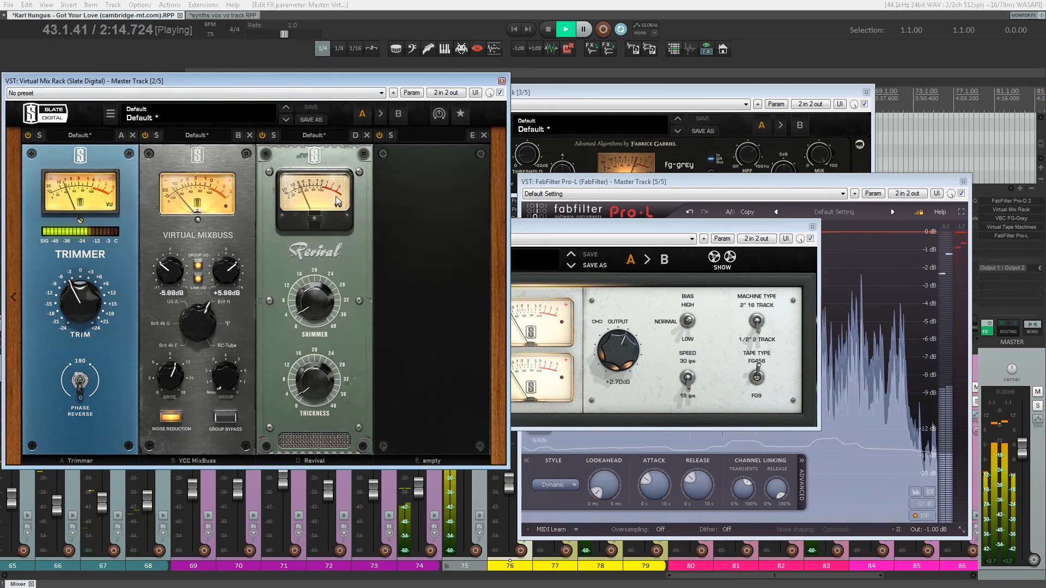
Close the master Virtual Mix Rack, Virtual Tape Machines, FG-Grey and Pro-L windows and hide the mixer.
{"action": "left_click", "coordinate": [502, 81]}
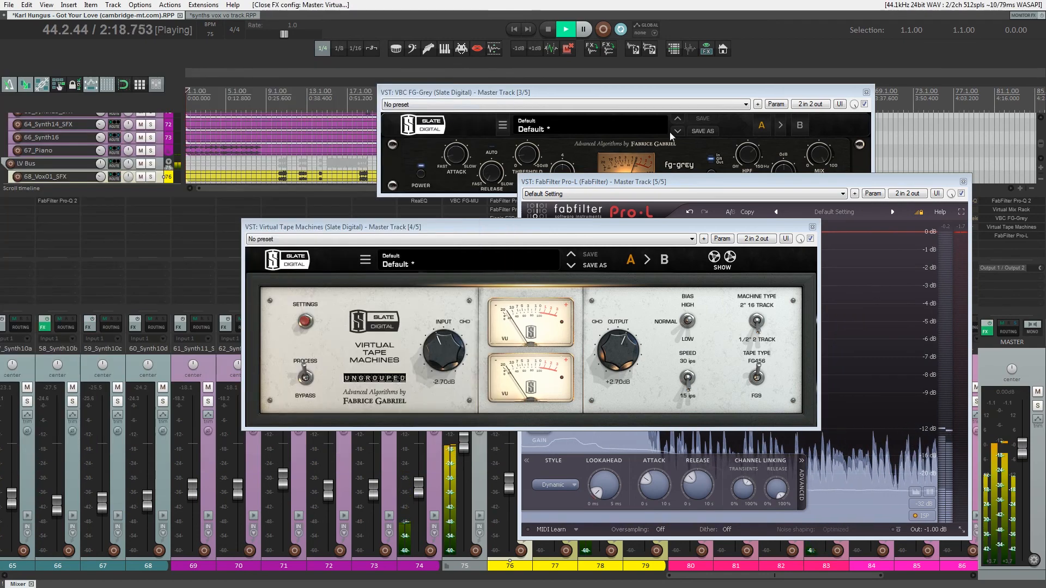
{"action": "left_click", "coordinate": [812, 227]}
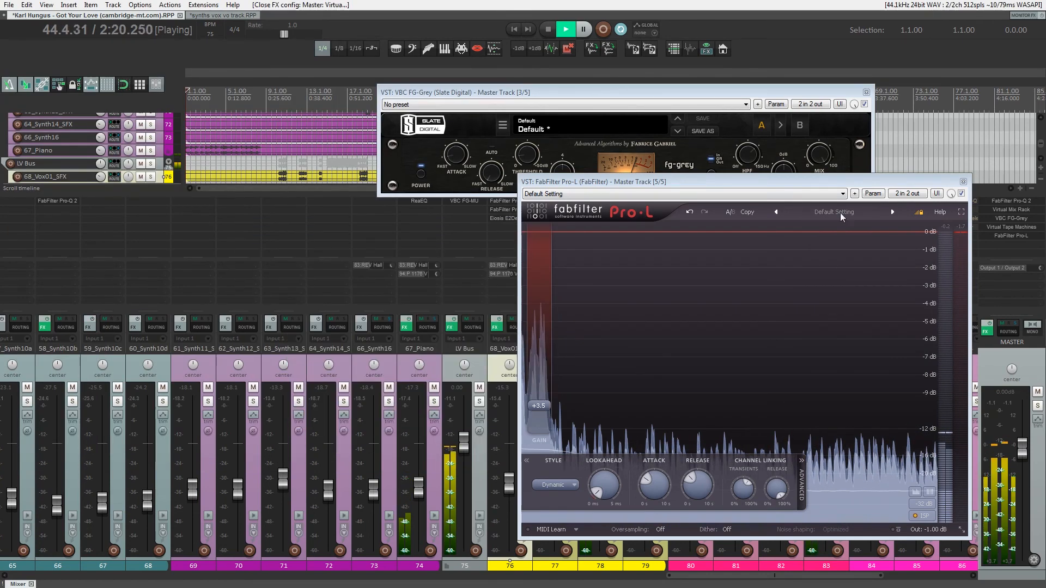
{"action": "left_click", "coordinate": [866, 92]}
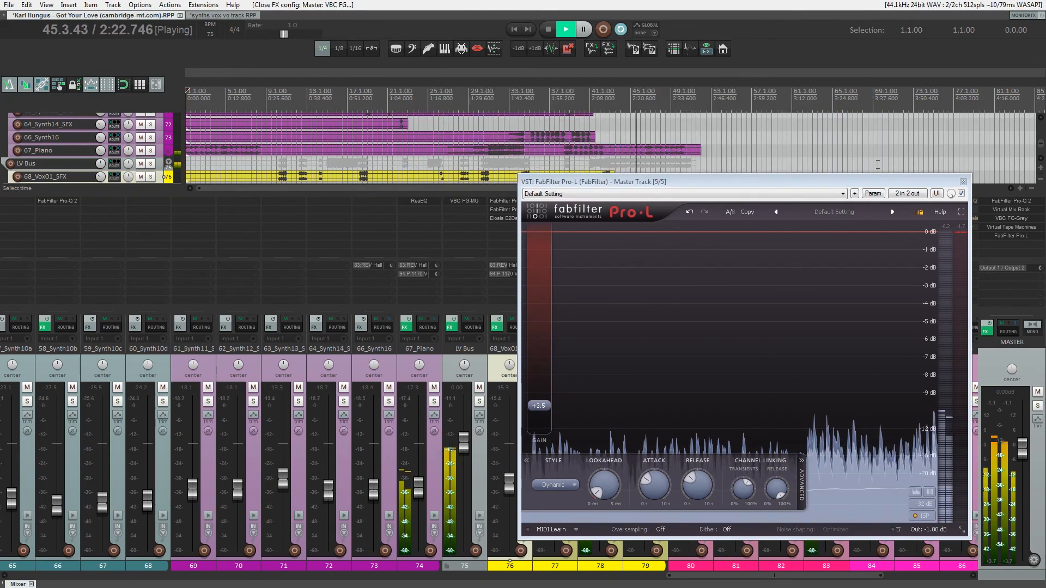
{"action": "left_click", "coordinate": [962, 182]}
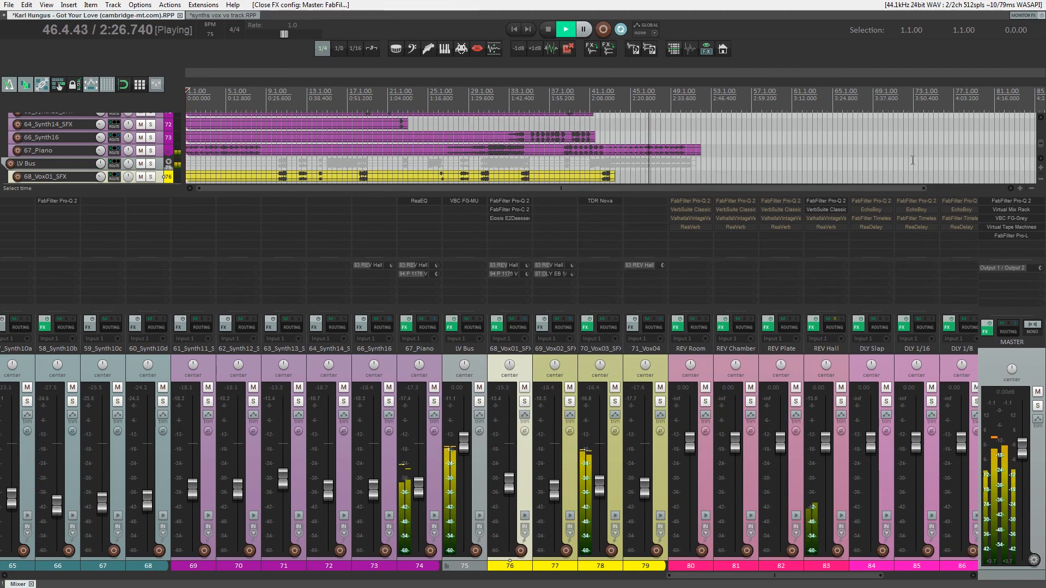
{"action": "key", "text": "ctrl+m"}
Look through the track arrangement from the effect returns up to the drum tracks while the mix plays out.
{"action": "scroll", "coordinate": [697, 248], "scroll_direction": "up", "scroll_amount": 8}
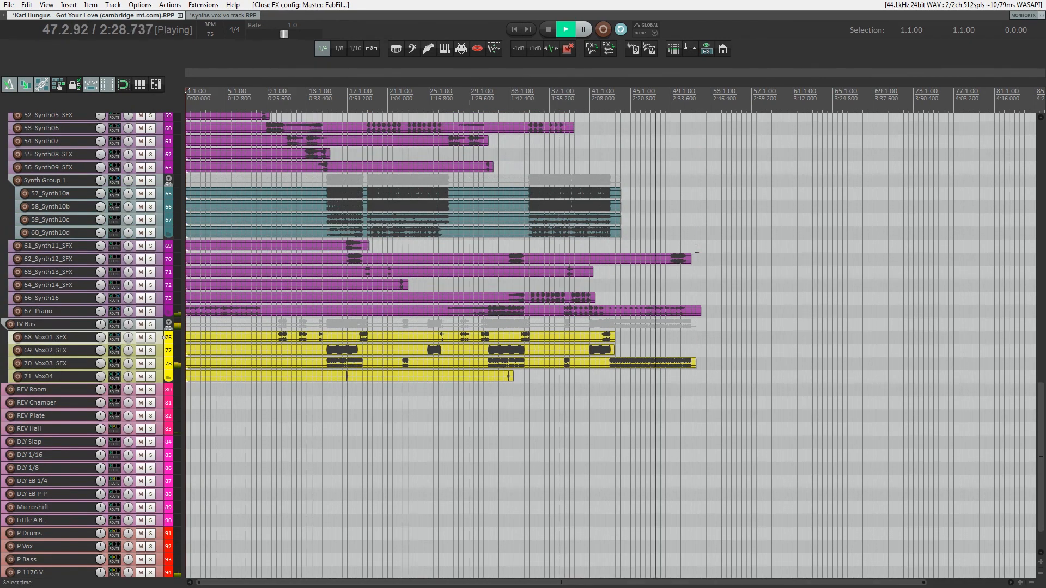
{"action": "scroll", "coordinate": [697, 248], "scroll_direction": "up", "scroll_amount": 2}
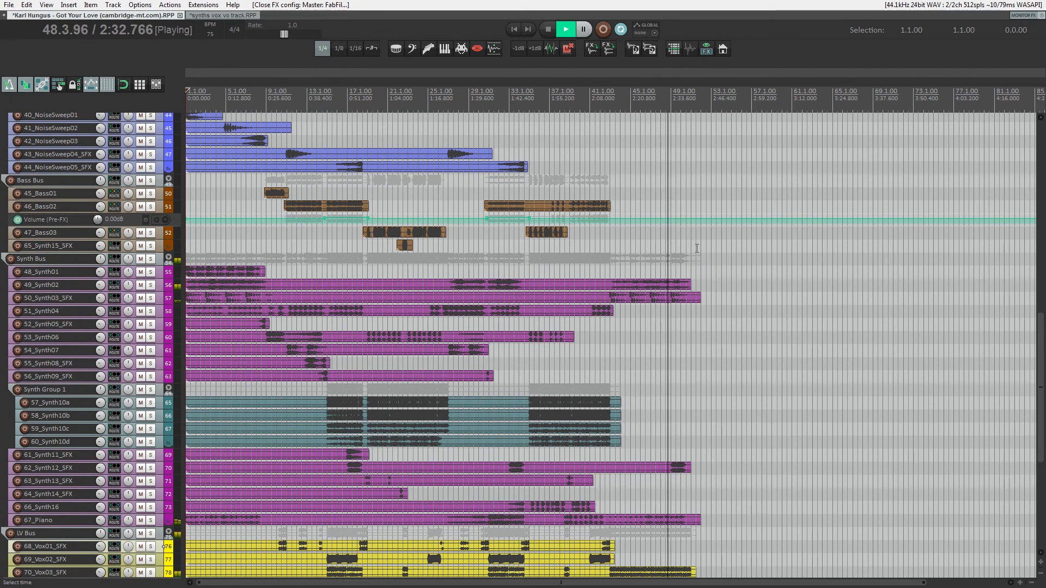
{"action": "scroll", "coordinate": [697, 248], "scroll_direction": "up", "scroll_amount": 4}
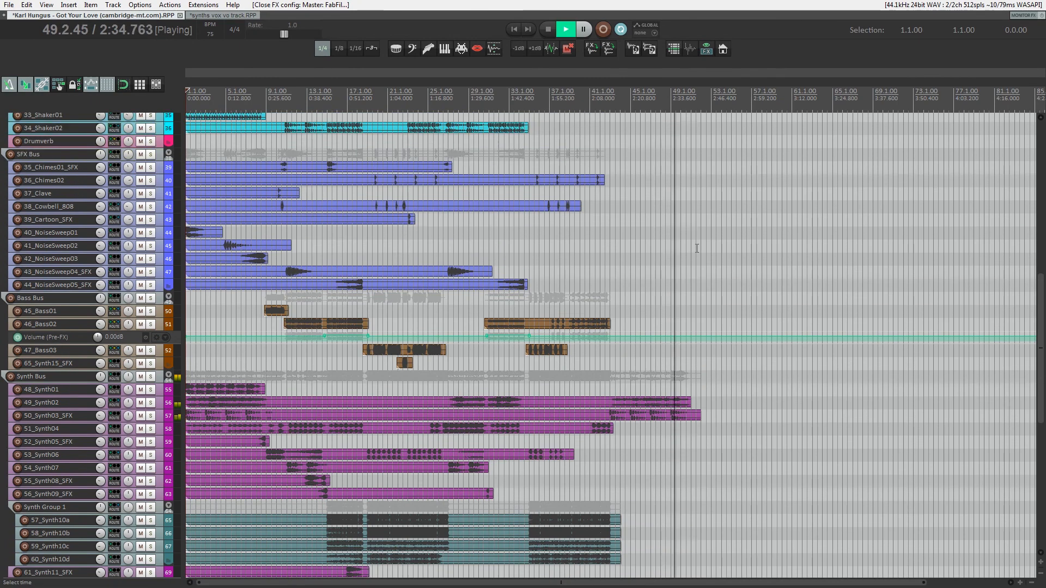
{"action": "scroll", "coordinate": [697, 248], "scroll_direction": "up", "scroll_amount": 5}
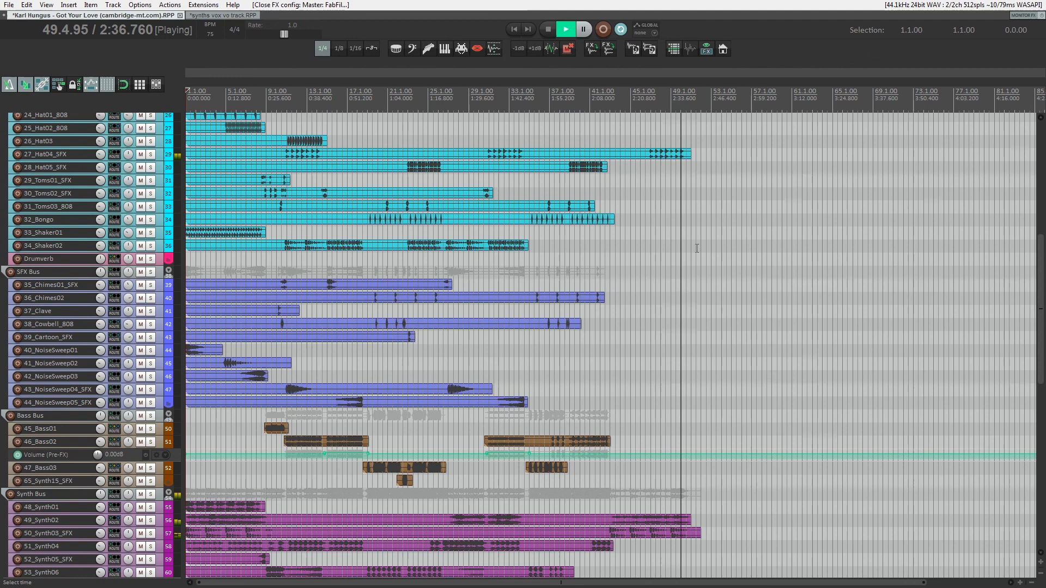
{"action": "scroll", "coordinate": [697, 247], "scroll_direction": "up", "scroll_amount": 2}
{"action": "scroll", "coordinate": [696, 248], "scroll_direction": "down", "scroll_amount": 6}
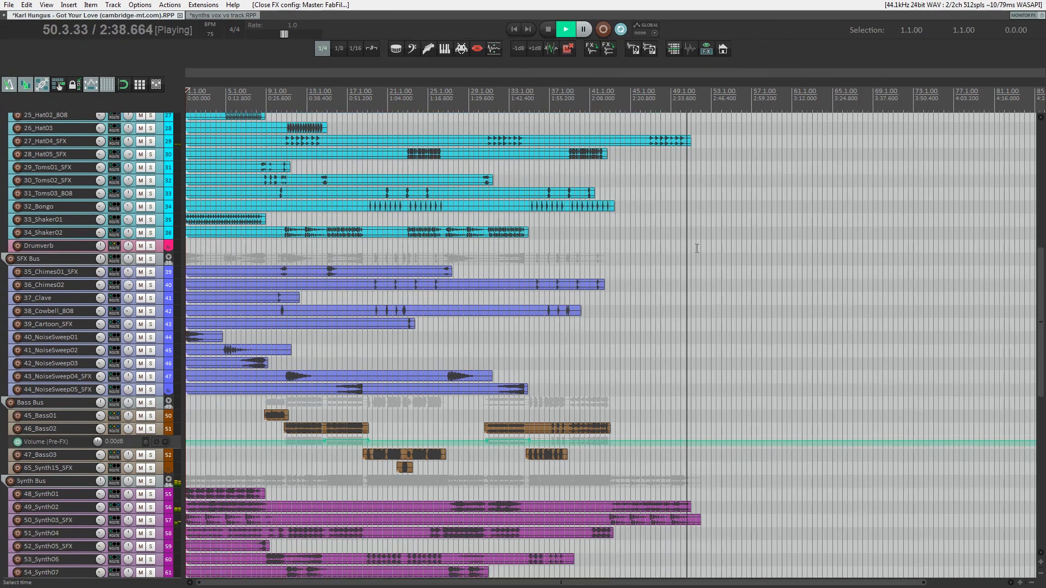
{"action": "scroll", "coordinate": [696, 248], "scroll_direction": "down", "scroll_amount": 3}
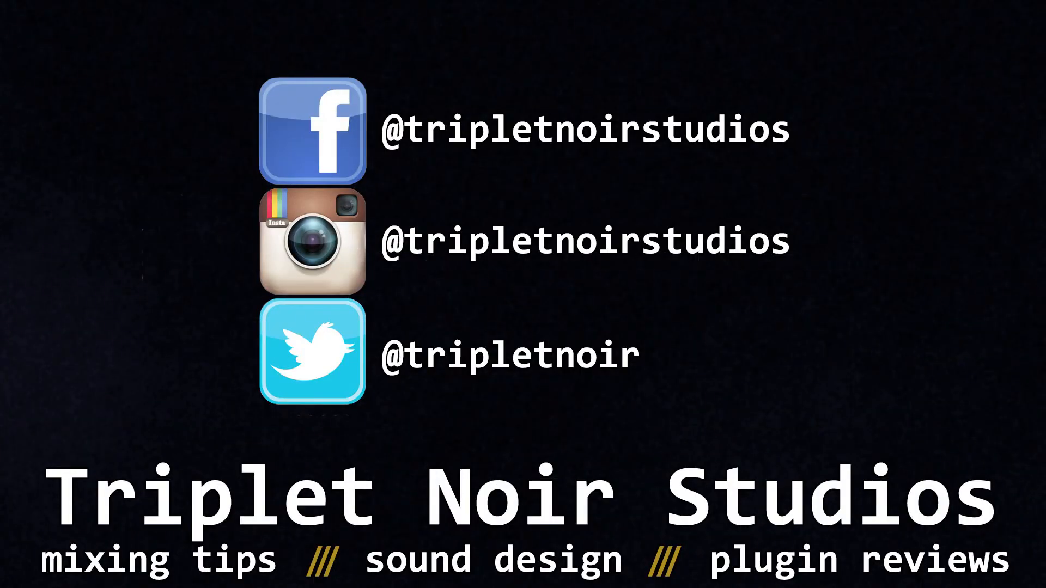